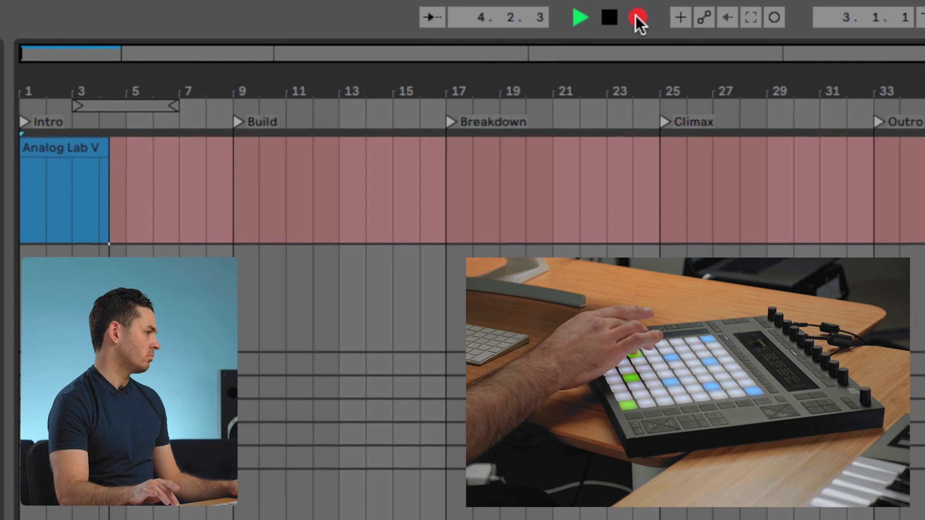
- Record a four-bar Analog Lab V part from bar 1 and duplicate the clip to fill the Intro
{"action": "left_click", "coordinate": [644, 17]}
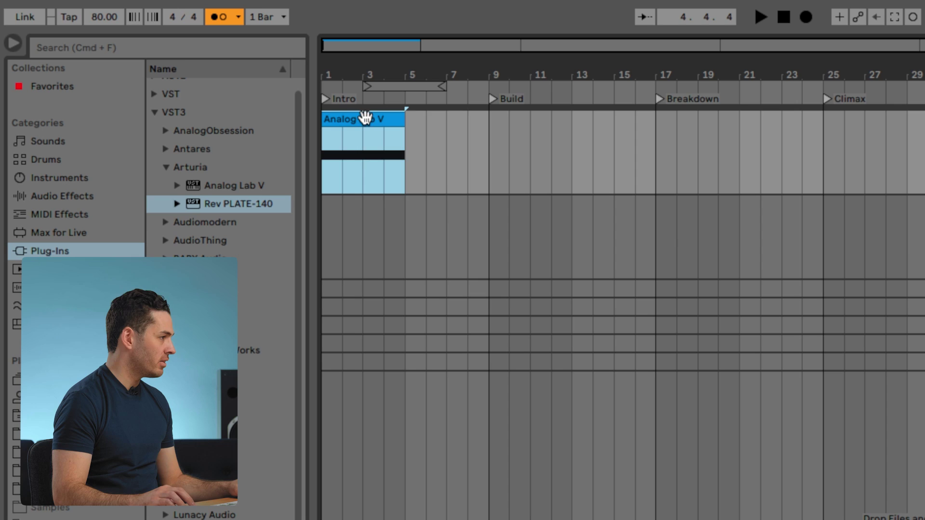
{"action": "key", "text": "super+d"}
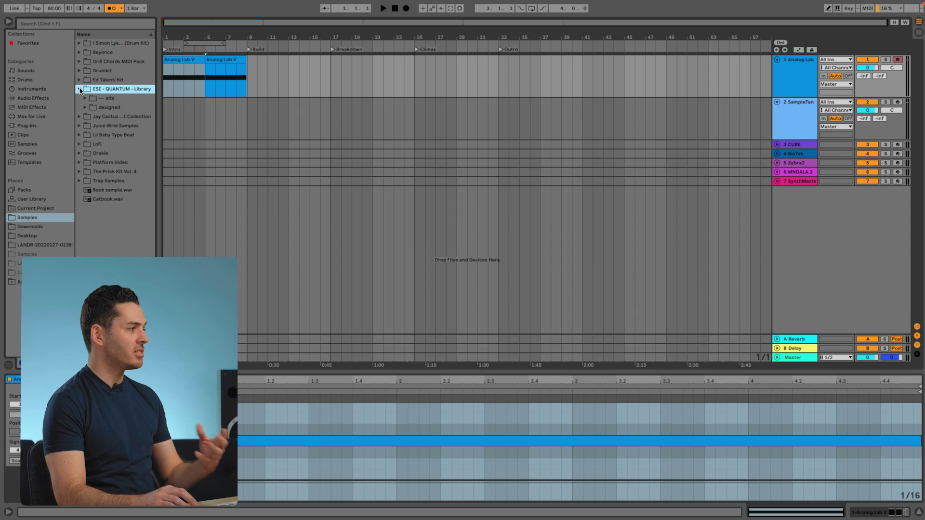
- Place the first sample from the ESE - QUANTUM Library's designed BOOMS folder at bar 1 on a new track
{"action": "left_click", "coordinate": [84, 108]}
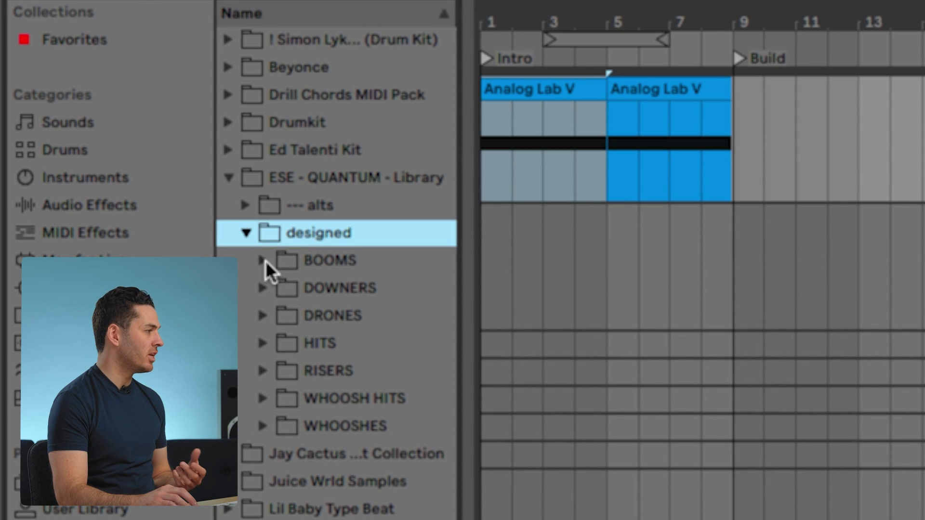
{"action": "left_click", "coordinate": [264, 261]}
{"action": "left_click", "coordinate": [281, 110]}
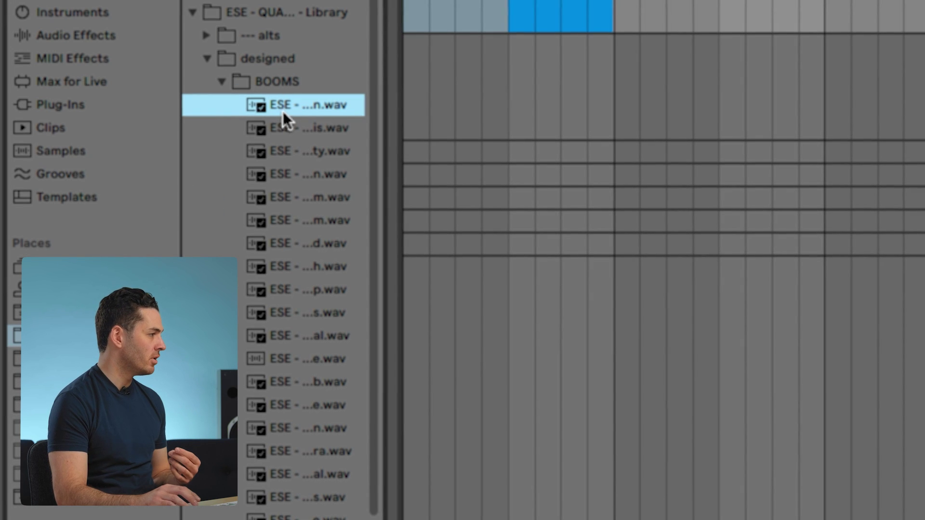
{"action": "left_click_drag", "start_coordinate": [305, 107], "coordinate": [420, 245]}
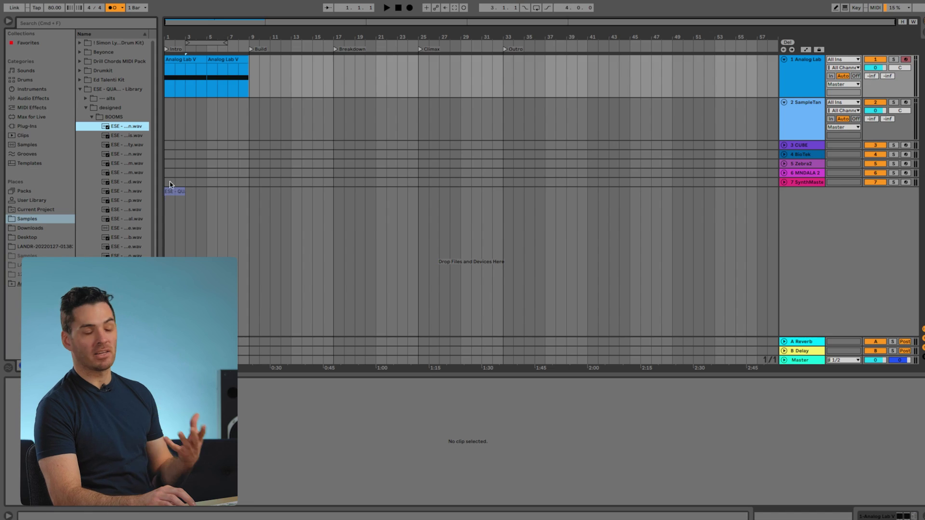
{"action": "left_click_drag", "start_coordinate": [169, 184], "coordinate": [167, 188]}
{"action": "key", "text": "z"}
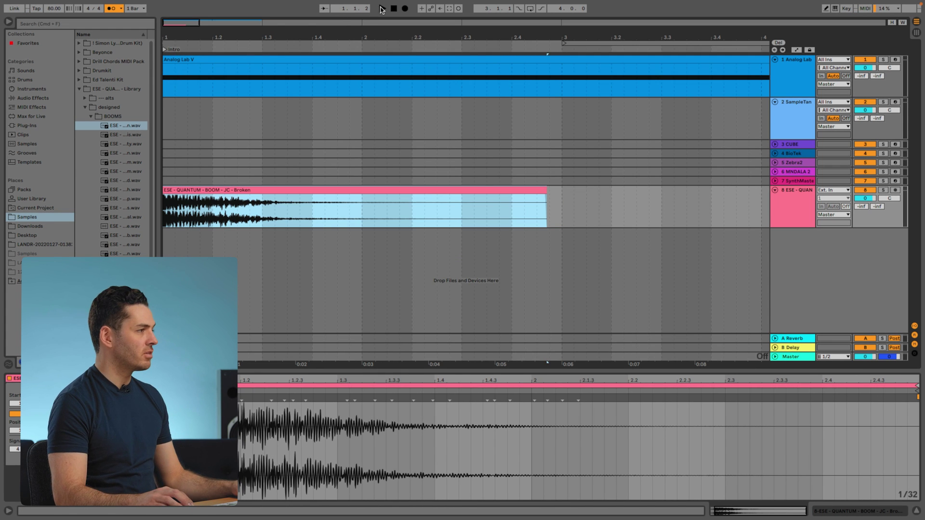
- Lower the boom track's volume to -6.5 dB and repeat the boom clip every two bars until the Build marker
{"action": "left_click_drag", "start_coordinate": [866, 198], "coordinate": [865, 217]}
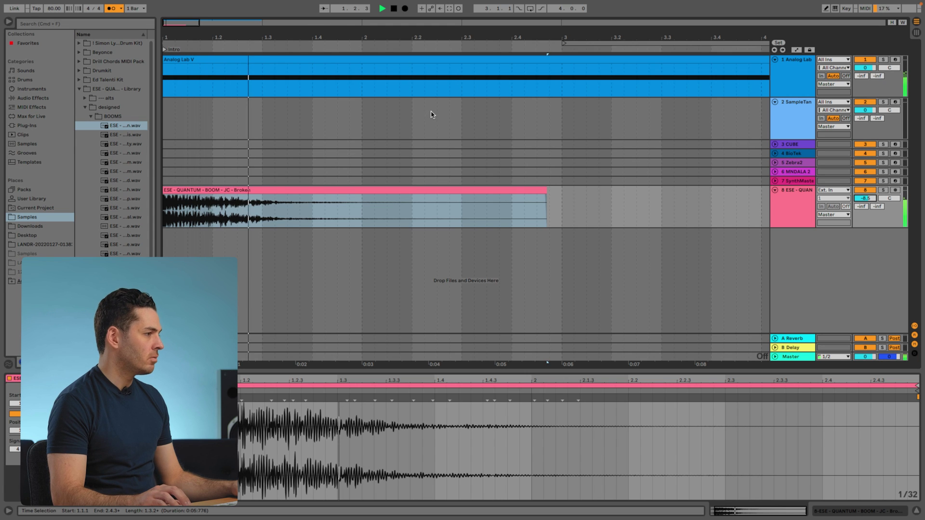
{"action": "left_click", "coordinate": [545, 191]}
{"action": "key", "text": "minus"}
{"action": "key", "text": "minus"}
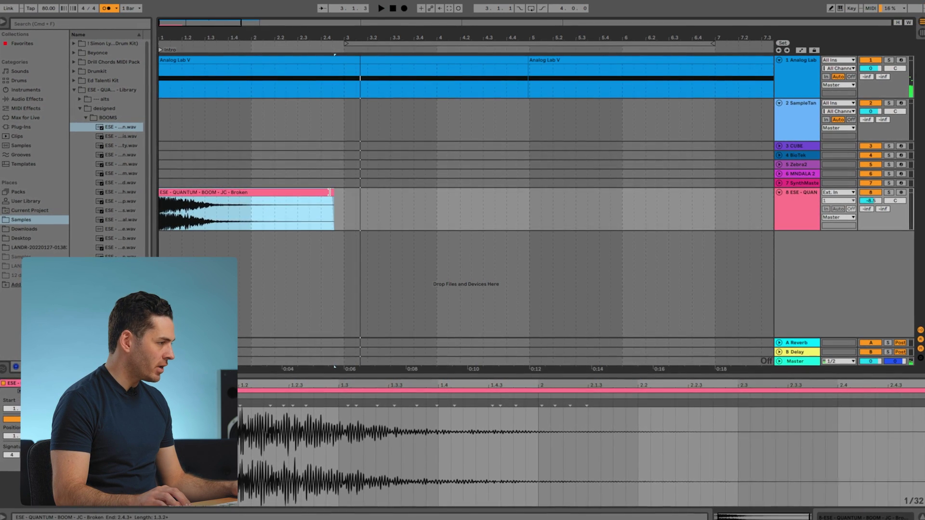
{"action": "key", "text": "super+d"}
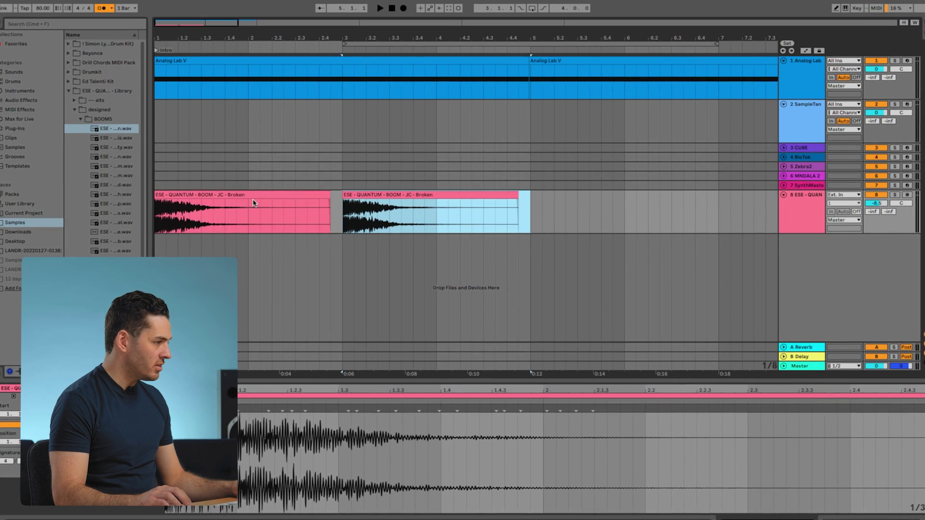
{"action": "key", "text": "space"}
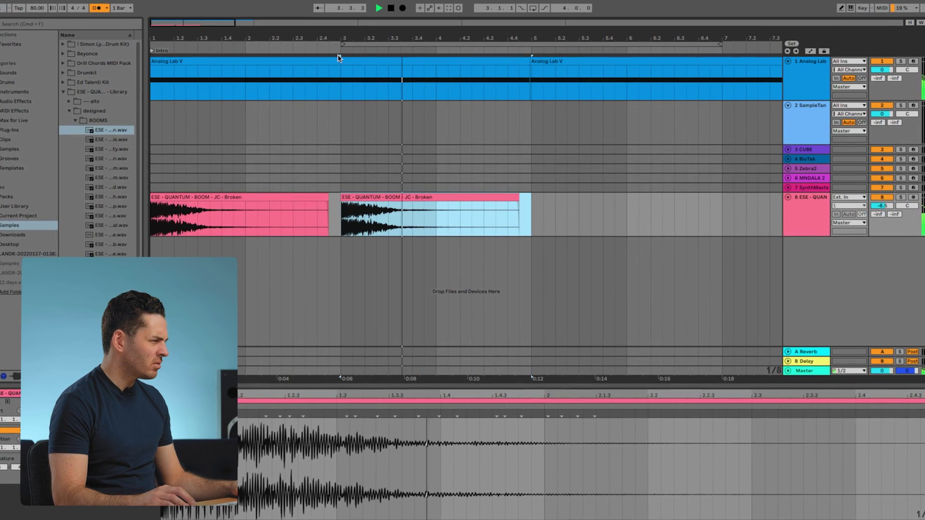
{"action": "key", "text": "minus"}
{"action": "key", "text": "super+d"}
{"action": "key", "text": "super+d"}
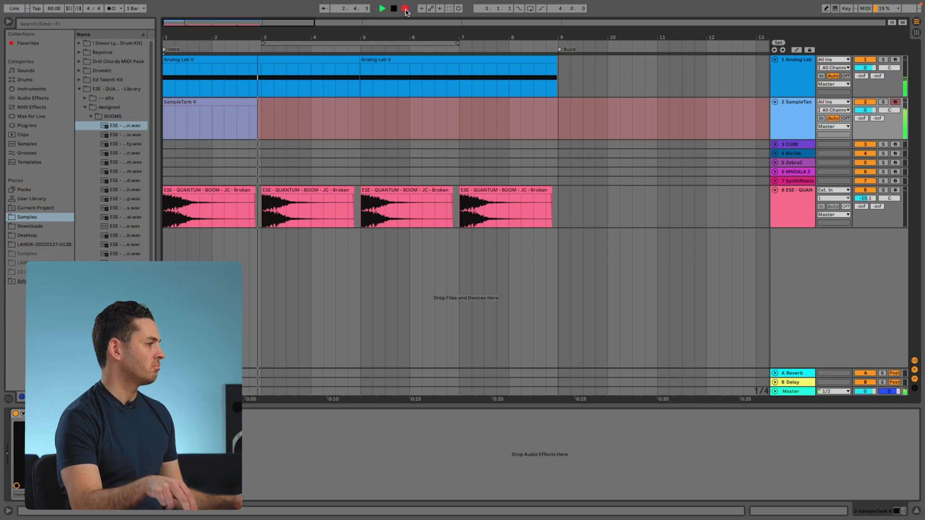
- Finish the SampleTank 4 recording at bar 5, then duplicate the four-bar clip up to the Build marker and play it
{"action": "key", "text": "space"}
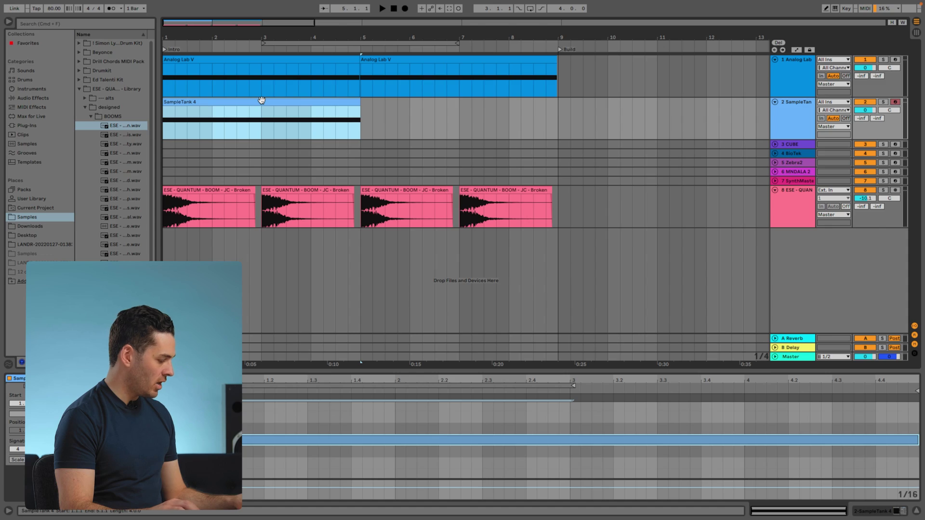
{"action": "key", "text": "super+d"}
{"action": "left_click", "coordinate": [169, 127]}
{"action": "key", "text": "space"}
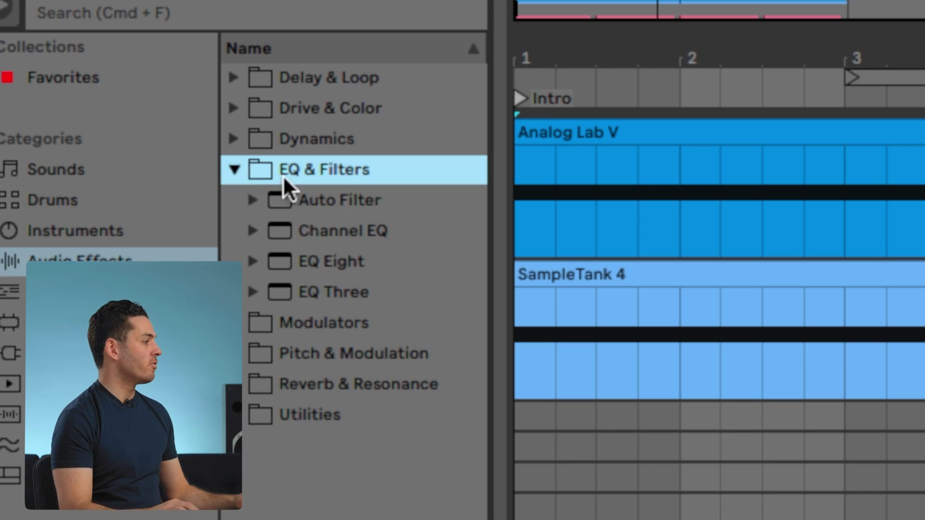
- Add a low-pass Auto Filter with a cutoff of about 1.20 kHz to the Analog Lab track and show its frequency automation
{"action": "left_click", "coordinate": [316, 195]}
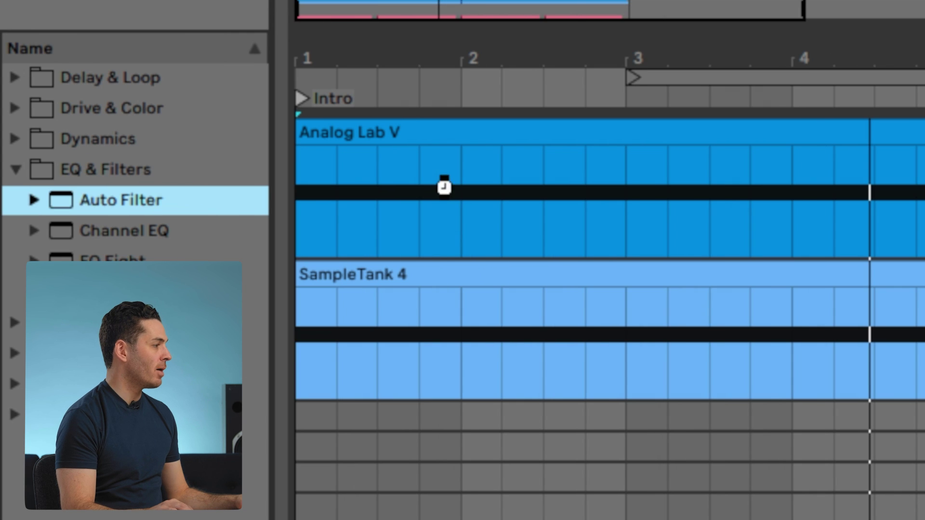
{"action": "left_click", "coordinate": [518, 192]}
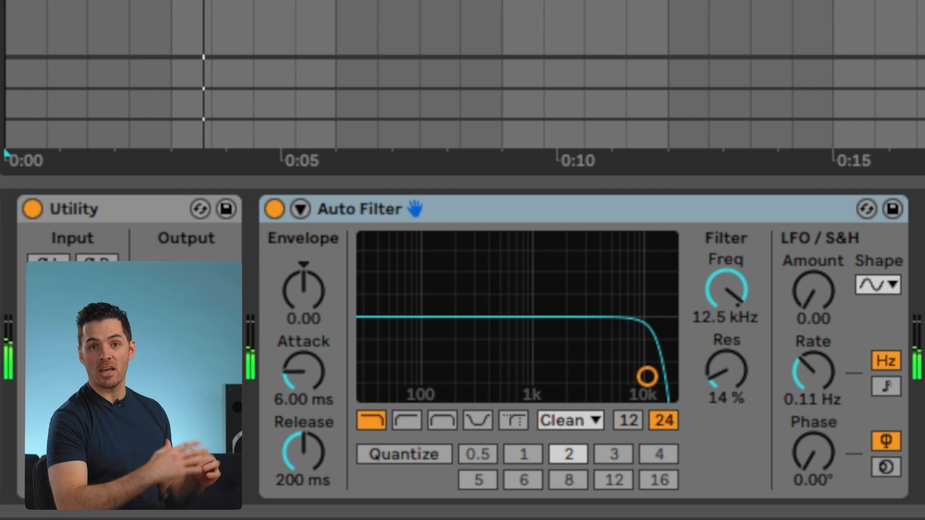
{"action": "left_click_drag", "start_coordinate": [648, 377], "coordinate": [554, 371]}
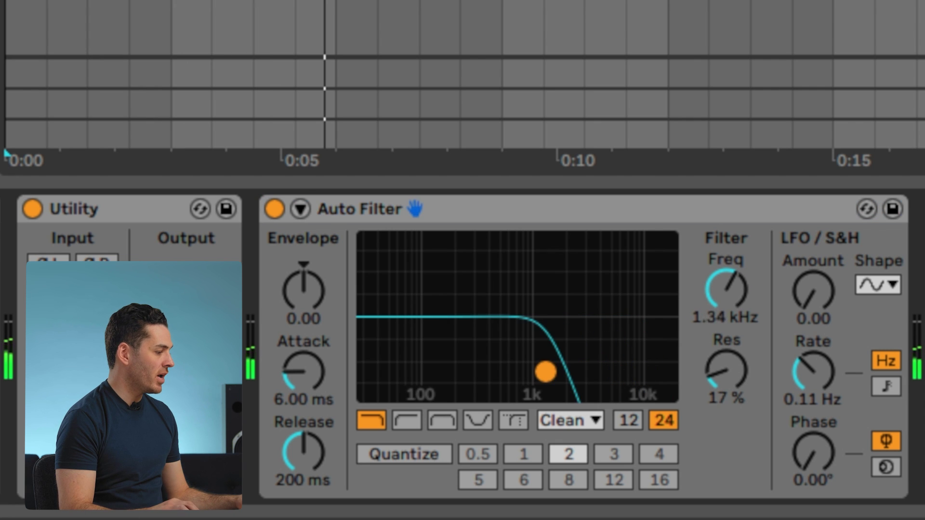
{"action": "right_click", "coordinate": [712, 312]}
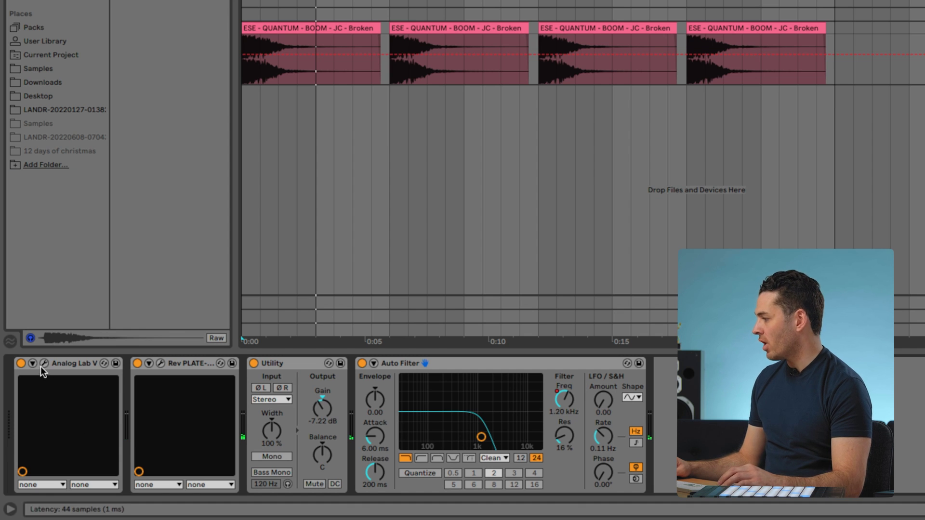
- Open the Analog Lab V instrument to examine its Brightness control, and close it again
{"action": "left_click", "coordinate": [41, 366]}
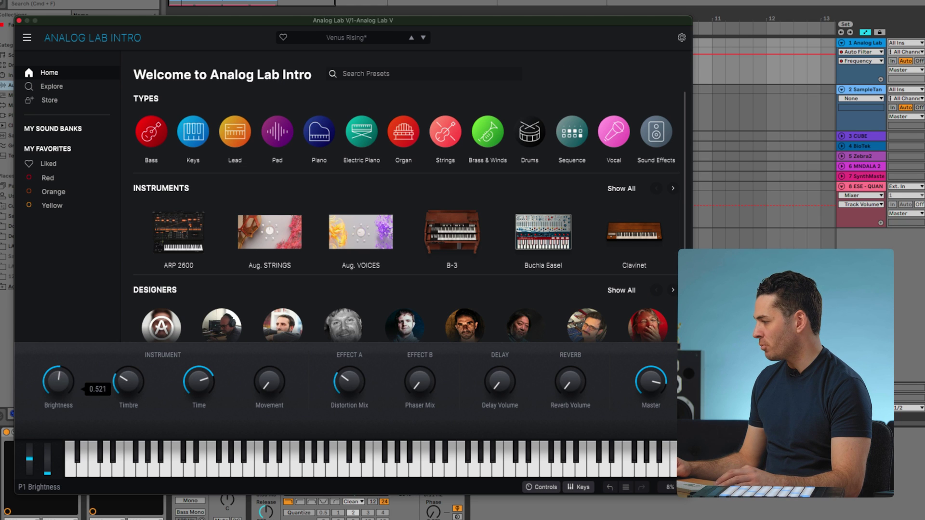
{"action": "left_click", "coordinate": [19, 22]}
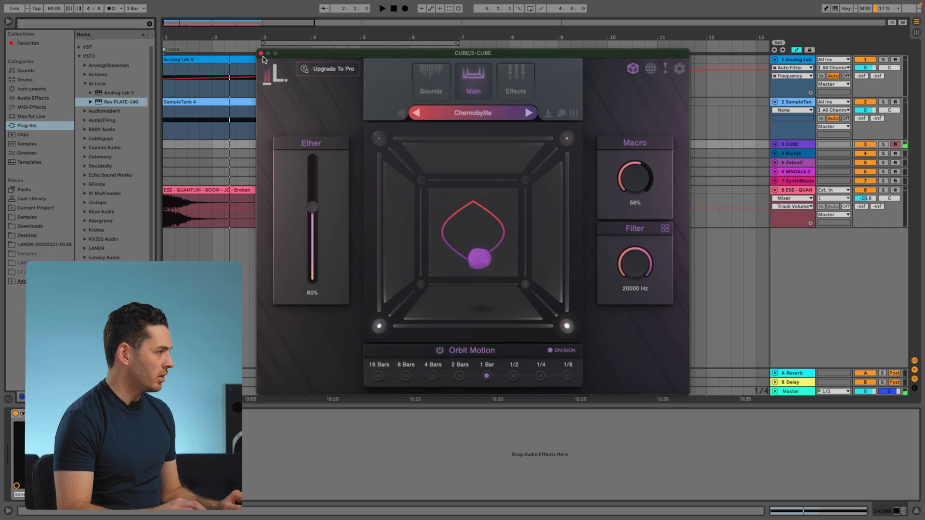
- Arm the CUBE track and record a part from bar 5 to the Build marker
{"action": "left_click", "coordinate": [261, 54]}
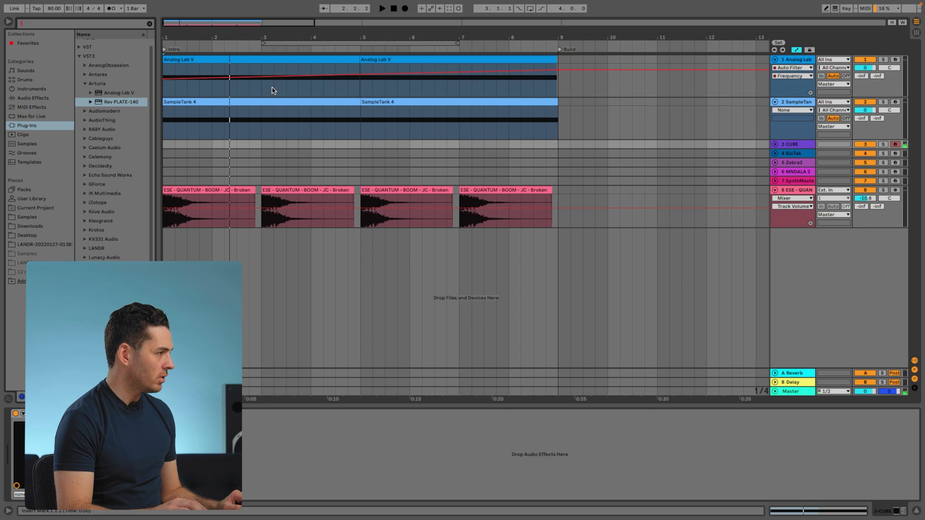
{"action": "left_click", "coordinate": [362, 122]}
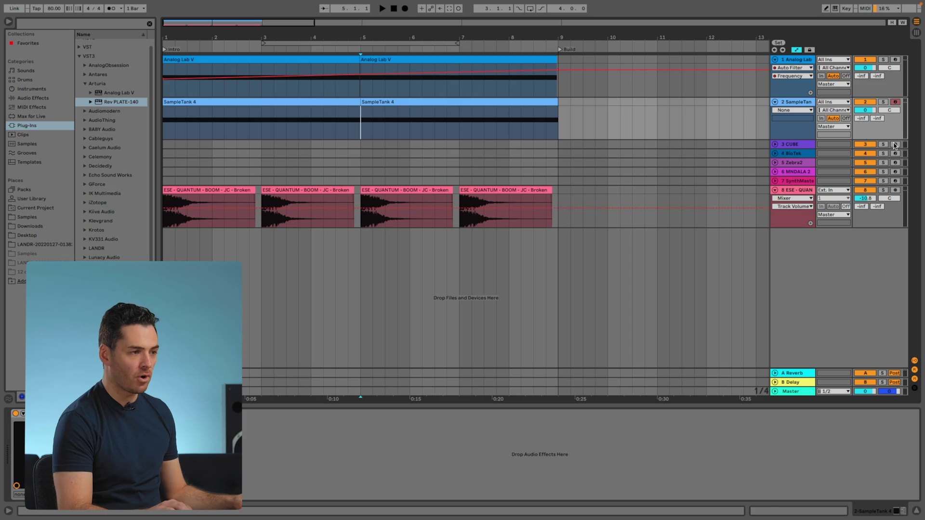
{"action": "left_click", "coordinate": [895, 145]}
{"action": "left_click", "coordinate": [405, 9]}
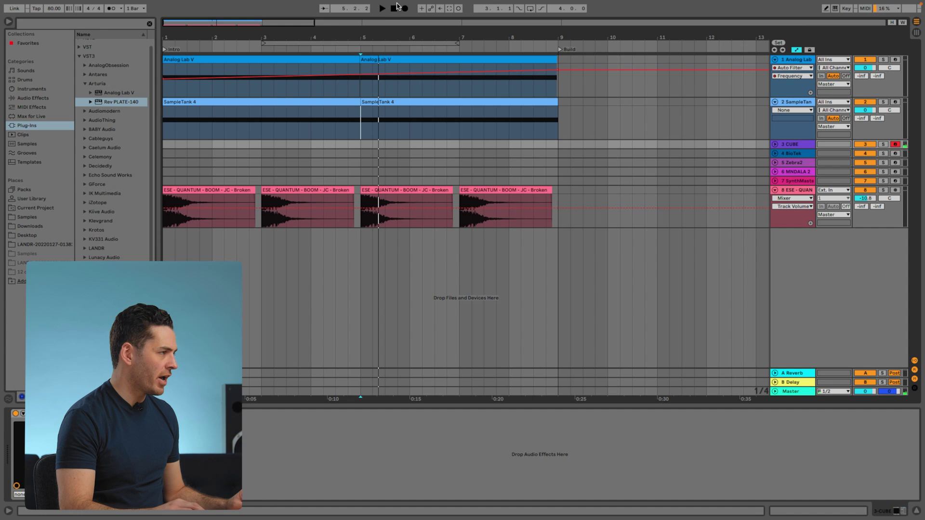
{"action": "left_click", "coordinate": [405, 8]}
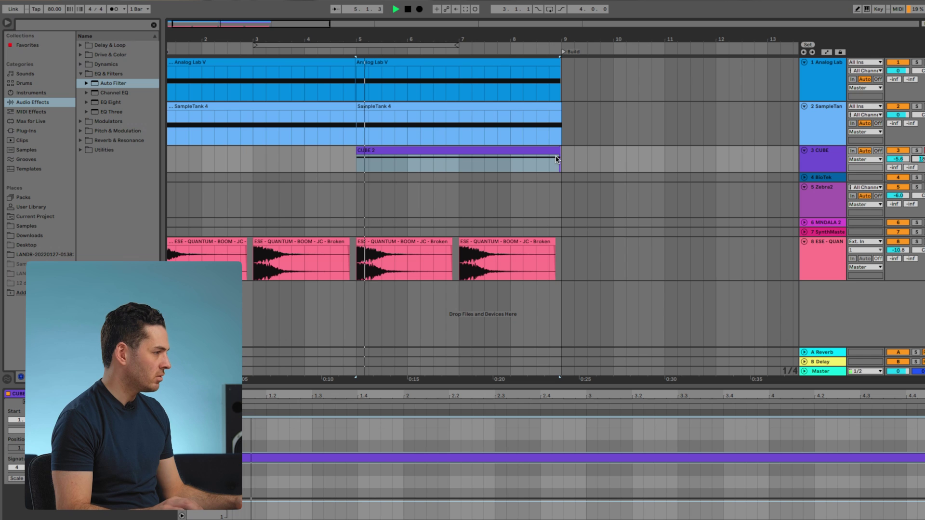
- Record a one-bar Zebra2 part at bar 5 and quantize its note starts to 1/16 at 100 %
{"action": "left_click", "coordinate": [822, 200]}
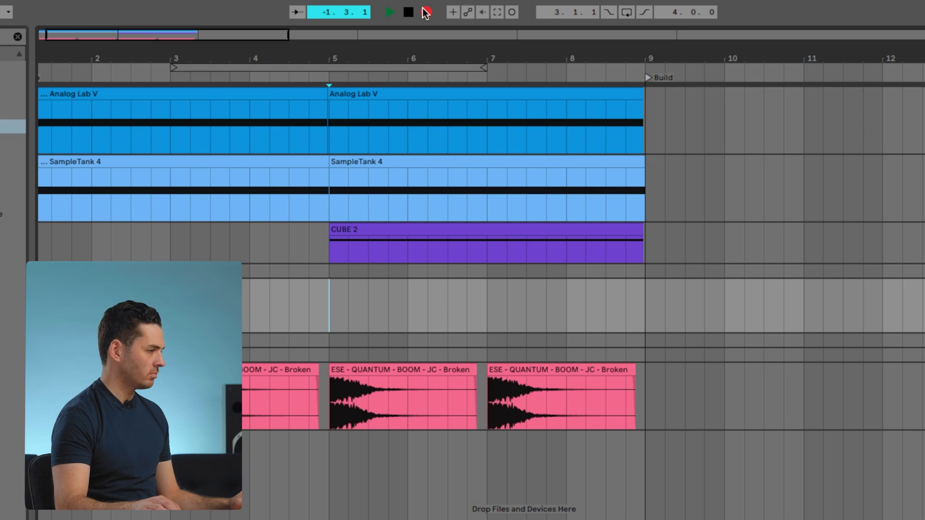
{"action": "left_click", "coordinate": [425, 12]}
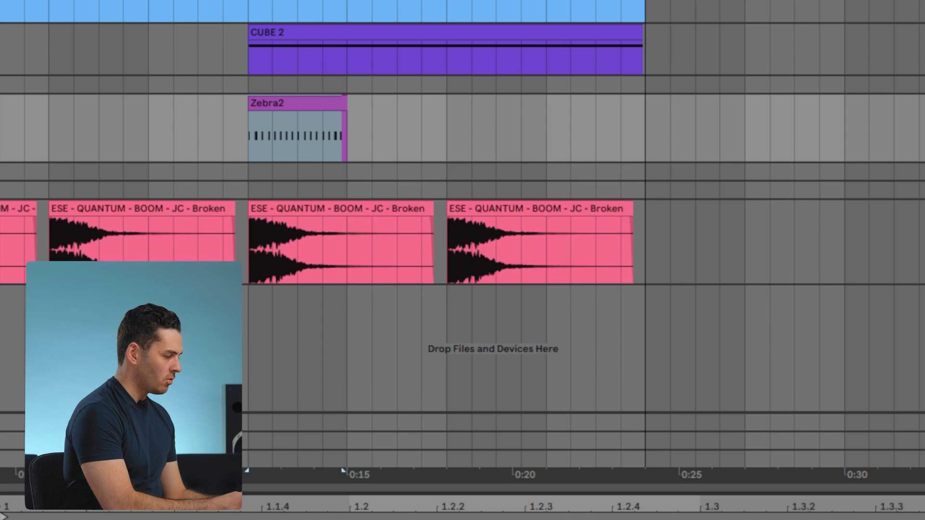
{"action": "key", "text": "ctrl+shift+u"}
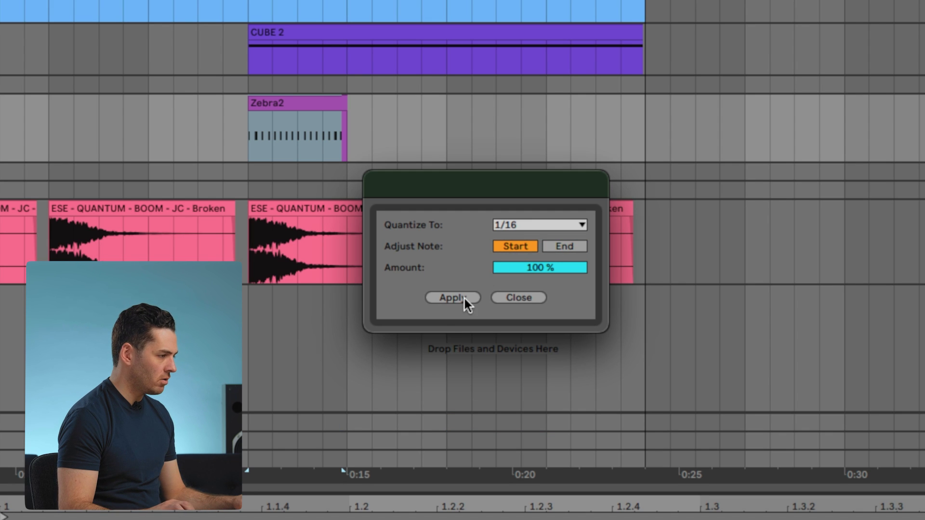
{"action": "left_click", "coordinate": [464, 298]}
- Duplicate the one-bar Zebra2 clip three times to fill the bars up to the Build marker
{"action": "key", "text": "ctrl+d"}
{"action": "key", "text": "ctrl+d"}
{"action": "key", "text": "ctrl+d"}
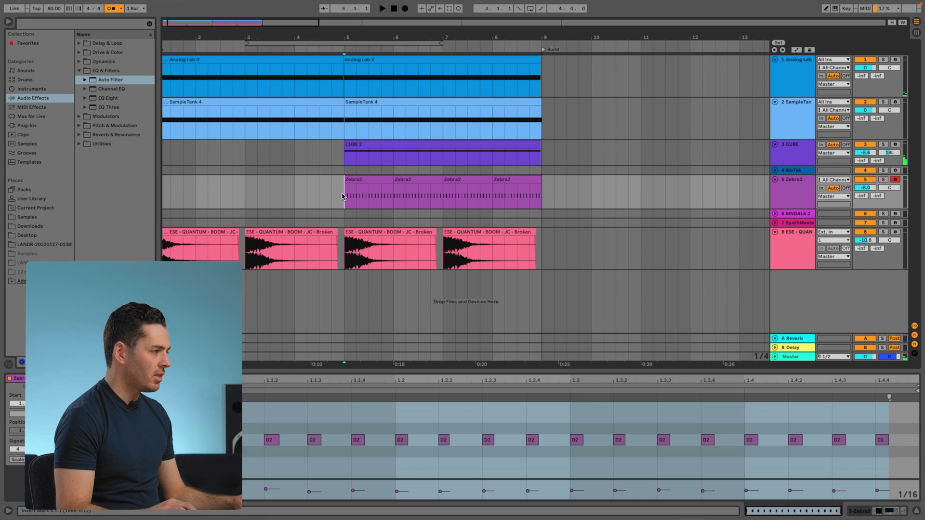
- Automate the Zebra2 track volume to rise gradually from bar 5 to -6.0 dB at bar 9
{"action": "key", "text": "a"}
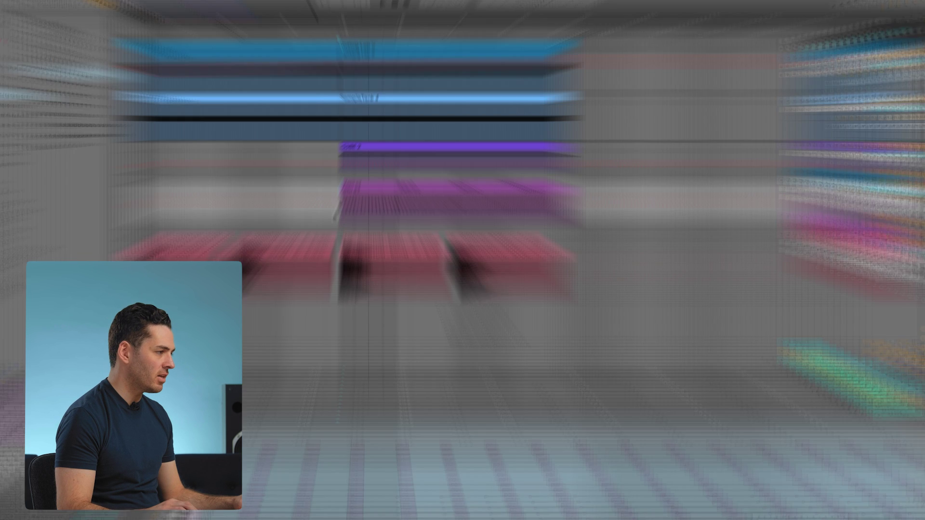
{"action": "mouse_move", "coordinate": [343, 192]}
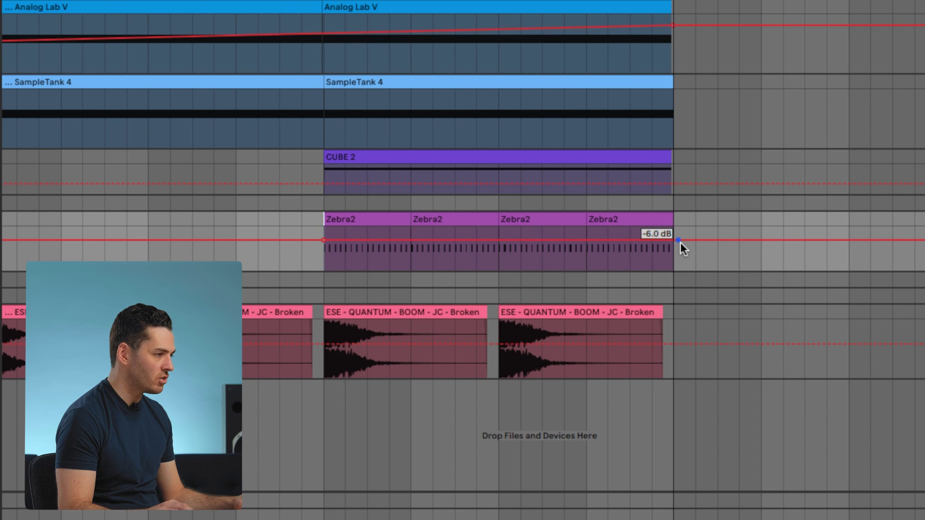
{"action": "left_click_drag", "start_coordinate": [343, 239], "coordinate": [342, 251]}
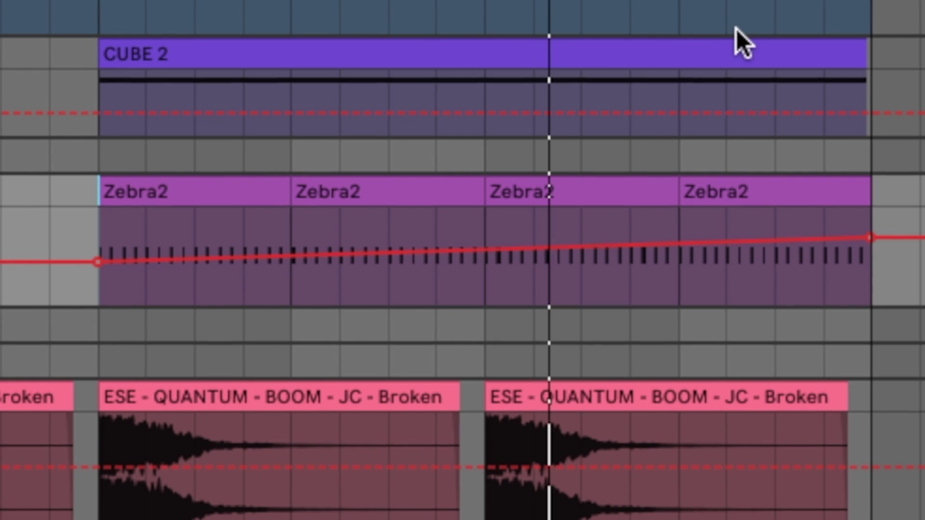
{"action": "mouse_move", "coordinate": [869, 238]}
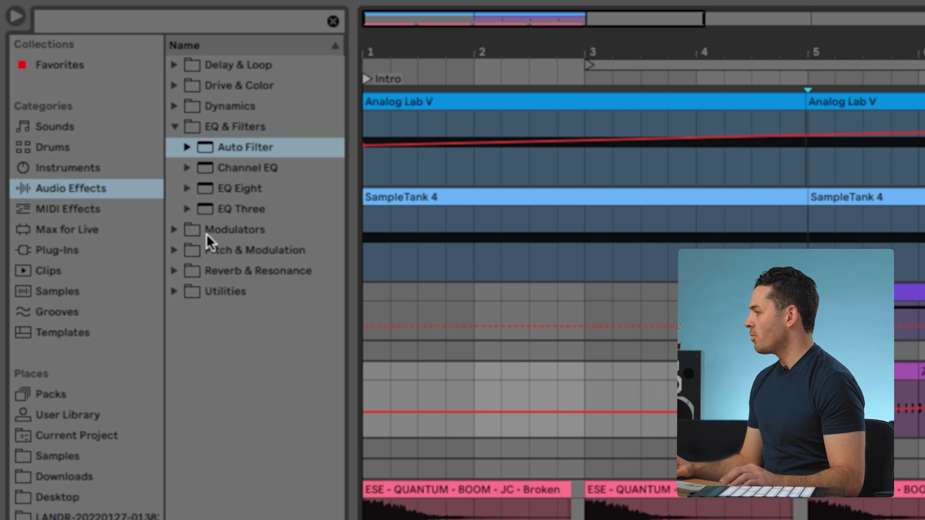
- Preview whooshes in the ESE - QUANTUM library's designed folder and place the Back Street whoosh on a new track at bar 8.3
{"action": "left_click", "coordinate": [80, 458]}
{"action": "left_click", "coordinate": [236, 168]}
{"action": "double_click", "coordinate": [235, 167]}
{"action": "left_click", "coordinate": [189, 210]}
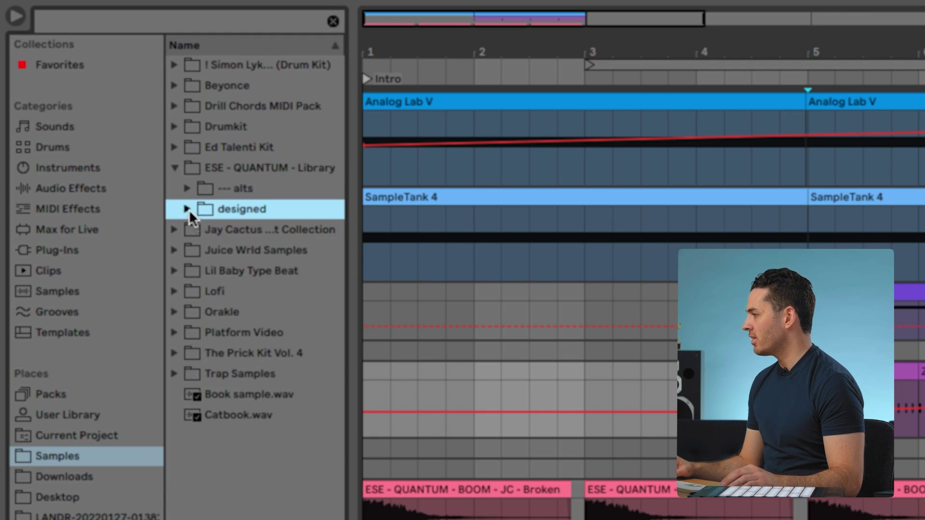
{"action": "left_click", "coordinate": [188, 209]}
{"action": "left_click", "coordinate": [200, 230]}
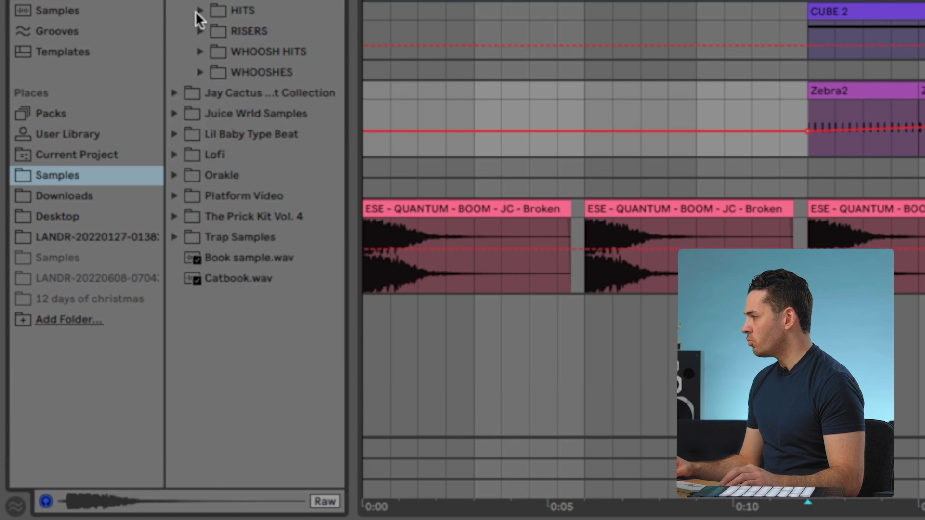
{"action": "double_click", "coordinate": [232, 72]}
{"action": "left_click", "coordinate": [248, 93]}
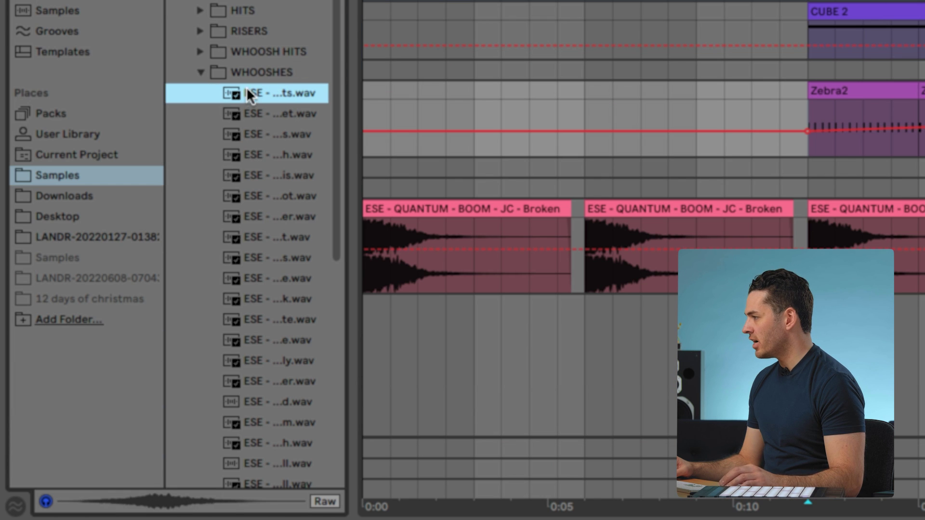
{"action": "left_click", "coordinate": [260, 114]}
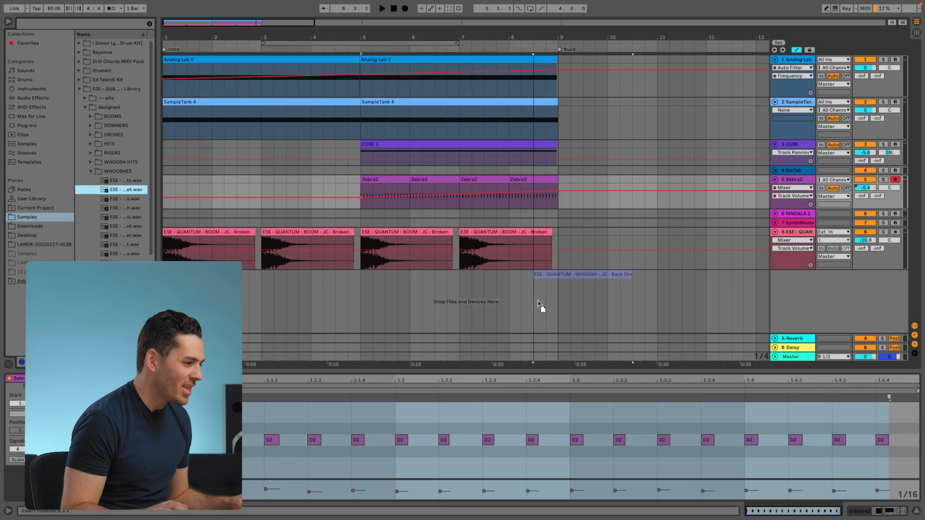
{"action": "left_click_drag", "start_coordinate": [541, 306], "coordinate": [541, 306]}
- Move the whoosh clip earlier so its peak falls on the Build marker, and lower its track volume to -8.7 dB
{"action": "scroll", "coordinate": [557, 124], "scroll_direction": "up", "scroll_amount": 5}
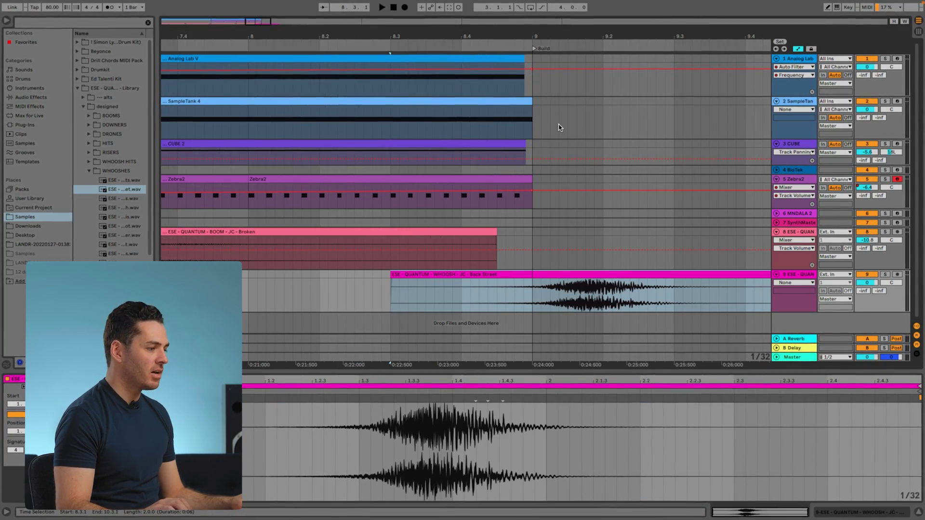
{"action": "left_click", "coordinate": [590, 274]}
{"action": "left_click_drag", "start_coordinate": [589, 277], "coordinate": [541, 289]}
{"action": "left_click", "coordinate": [476, 304]}
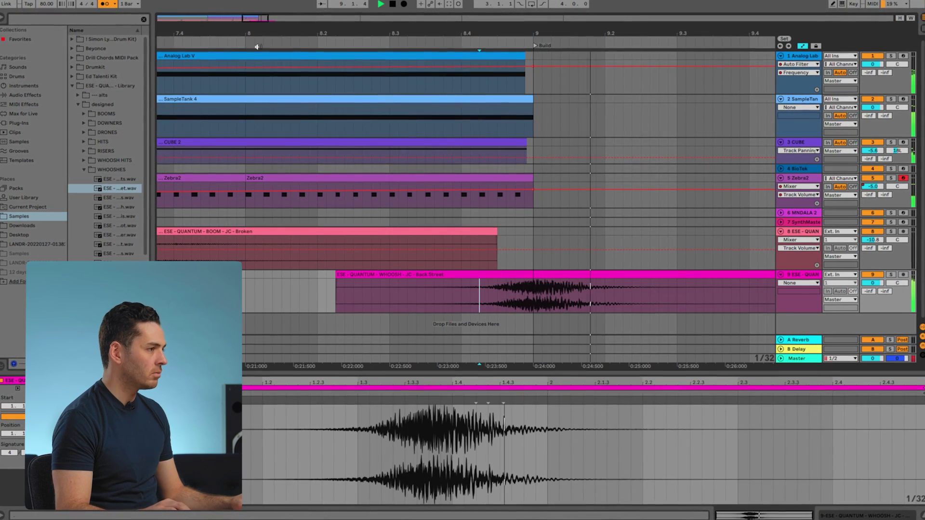
{"action": "left_click_drag", "start_coordinate": [875, 283], "coordinate": [875, 291]}
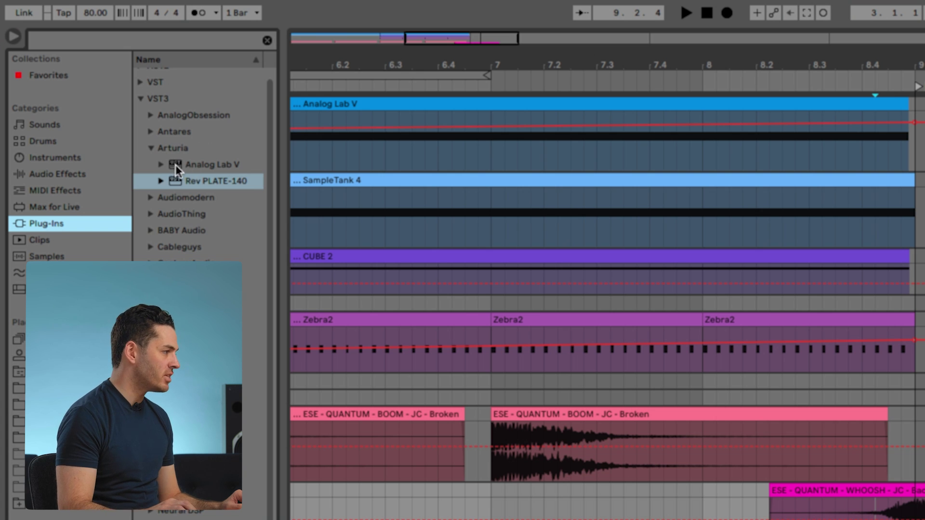
- Add Analog Lab V on a new track below the whoosh and audition its Lead presets
{"action": "left_click_drag", "start_coordinate": [175, 165], "coordinate": [924, 519]}
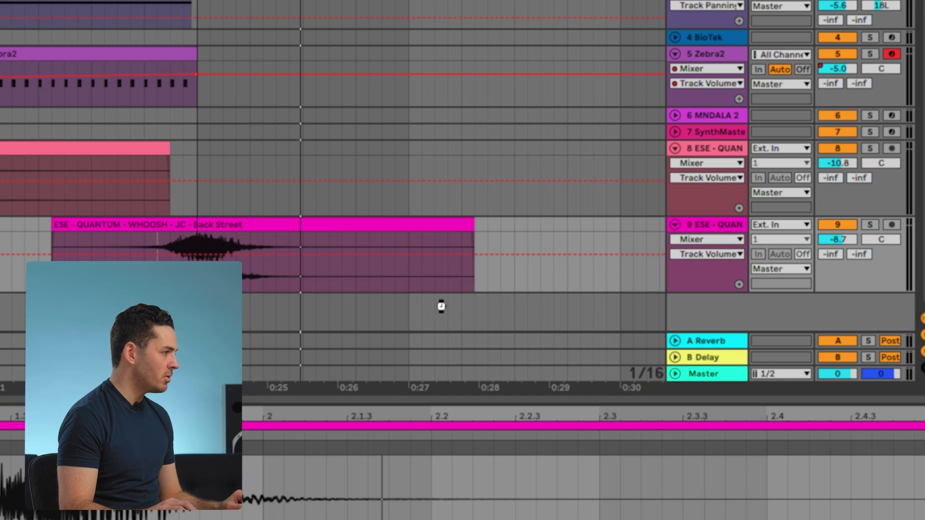
{"action": "left_click_drag", "start_coordinate": [442, 311], "coordinate": [442, 312]}
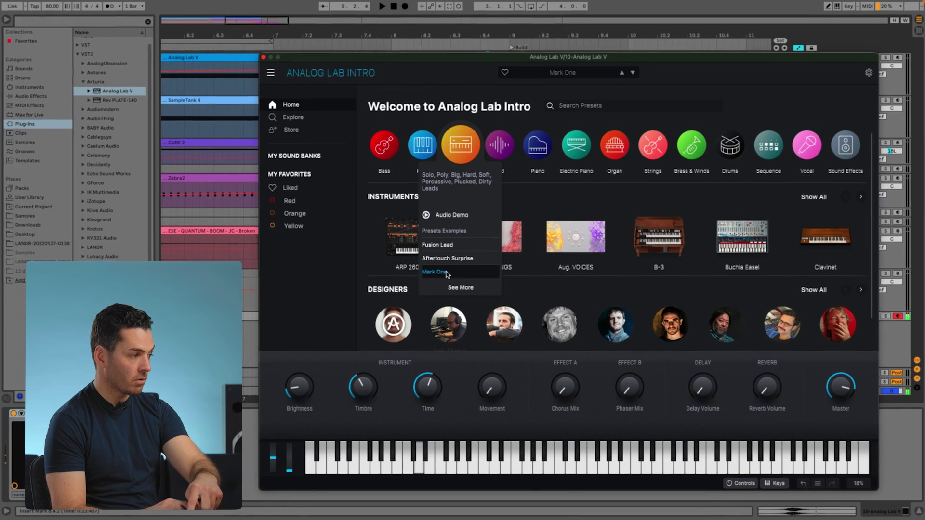
{"action": "left_click", "coordinate": [457, 287]}
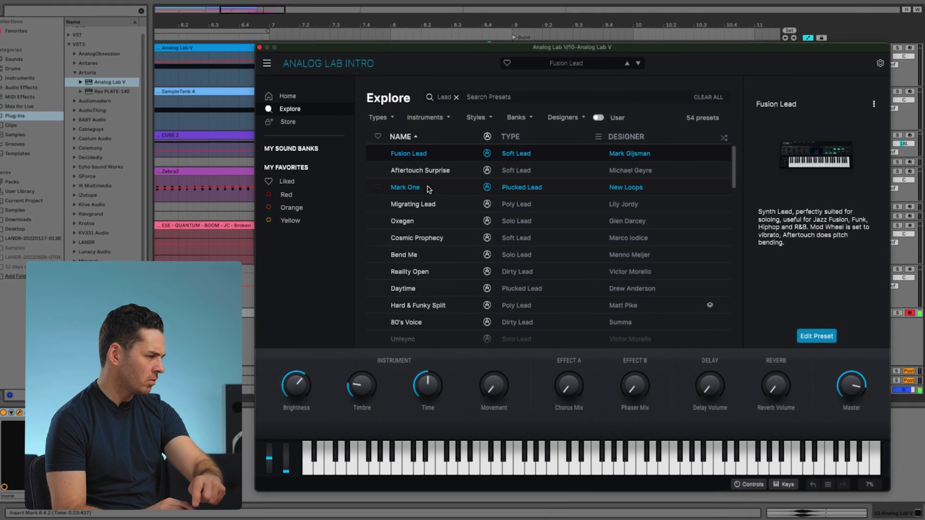
{"action": "left_click", "coordinate": [426, 207]}
{"action": "left_click", "coordinate": [420, 220]}
{"action": "left_click", "coordinate": [423, 267]}
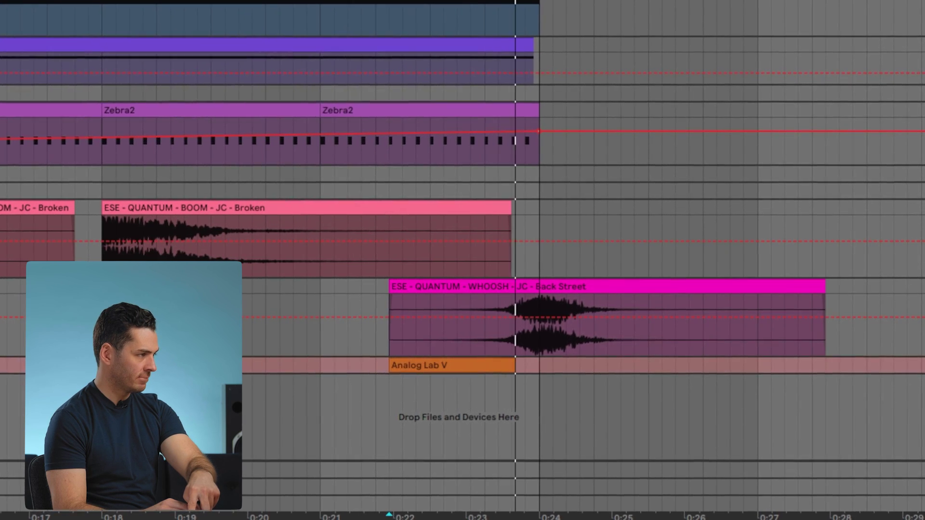
- Freeze and flatten the newly recorded Analog Lab V lead track to audio
{"action": "right_click", "coordinate": [567, 366]}
{"action": "left_click", "coordinate": [637, 519]}
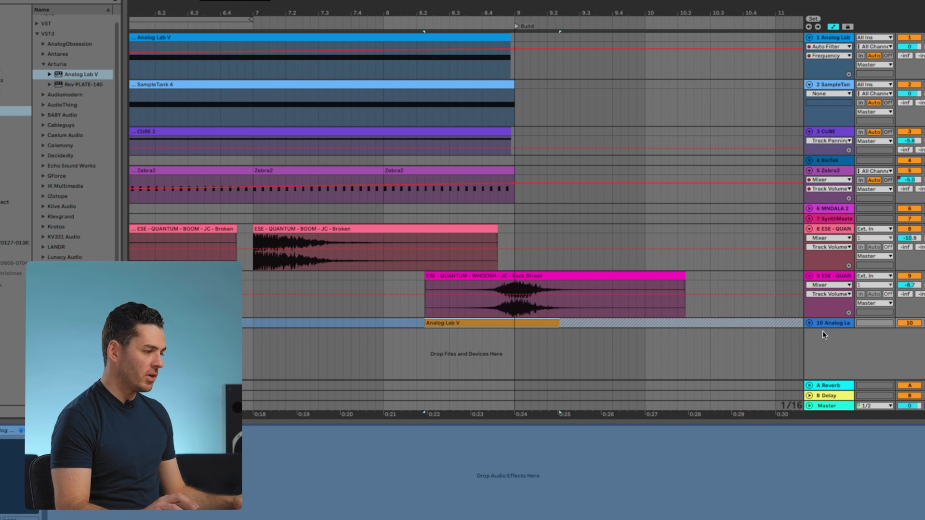
{"action": "left_click", "coordinate": [809, 323]}
{"action": "left_click", "coordinate": [501, 329]}
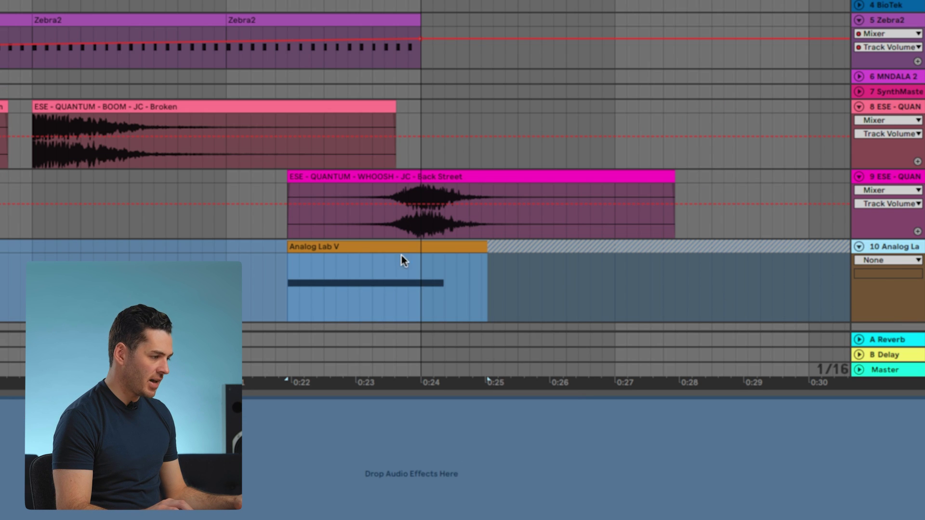
{"action": "right_click", "coordinate": [473, 333]}
{"action": "left_click", "coordinate": [434, 402]}
- Split the flattened Analog Lab V audio at the Build marker and delete everything after it, including the freeze tail
{"action": "left_click", "coordinate": [421, 268]}
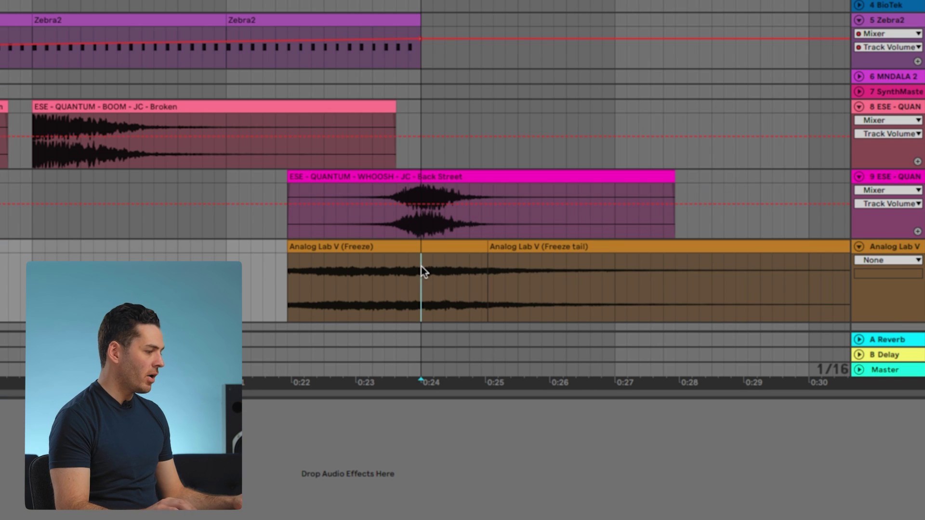
{"action": "key", "text": "super+e"}
{"action": "left_click", "coordinate": [461, 242]}
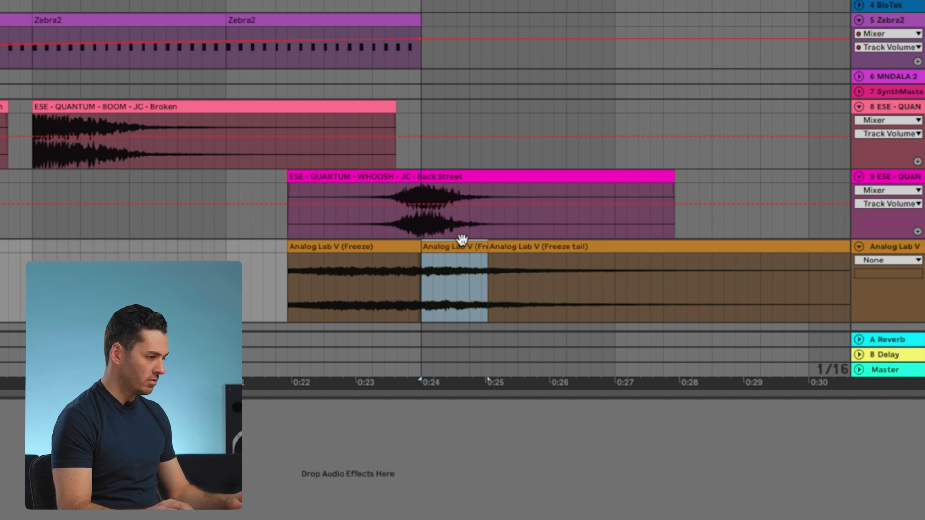
{"action": "left_click", "coordinate": [494, 246], "text": "shift"}
{"action": "key", "text": "Delete"}
- Add a long fade-in to the Analog Lab V (Freeze) clip before the Build marker and play it back
{"action": "left_click", "coordinate": [366, 265]}
{"action": "left_click_drag", "start_coordinate": [394, 257], "coordinate": [488, 260]}
{"action": "left_click", "coordinate": [393, 271]}
{"action": "key", "text": "space"}
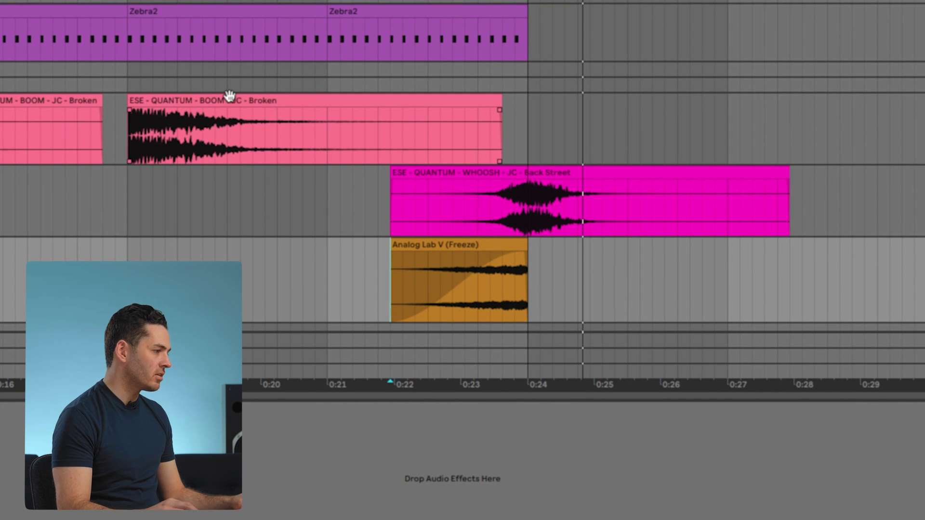
- Duplicate the last boom clip and position the copy at the Build marker on bar 9
{"action": "left_click", "coordinate": [229, 95]}
{"action": "key", "text": "ctrl+d"}
{"action": "left_click_drag", "start_coordinate": [558, 102], "coordinate": [569, 102]}
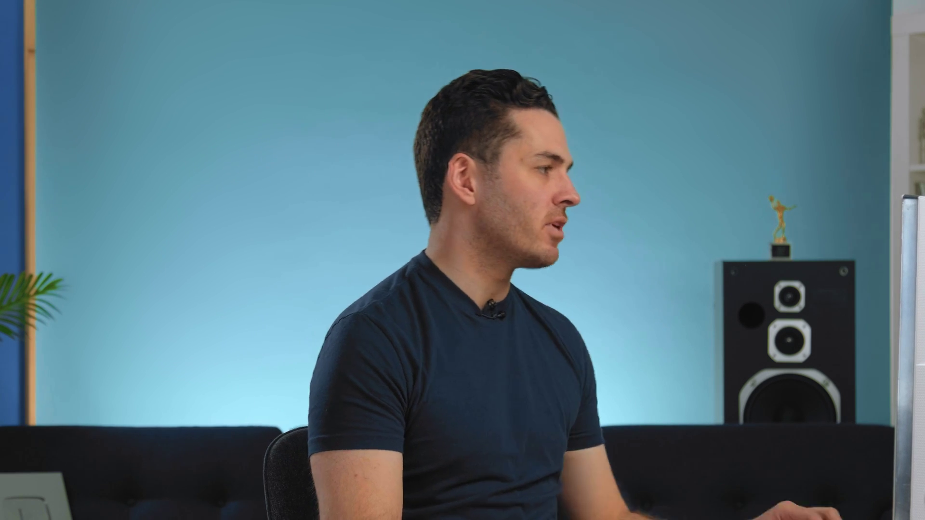
- Add an Auto Filter to the flattened Analog Lab V track and show its Frequency automation
{"action": "left_click", "coordinate": [67, 185]}
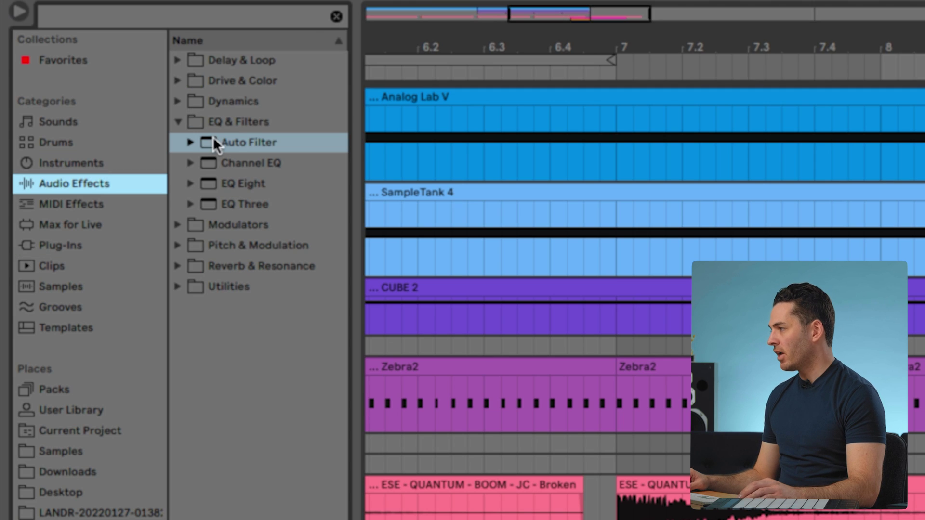
{"action": "left_click_drag", "start_coordinate": [214, 143], "coordinate": [759, 451]}
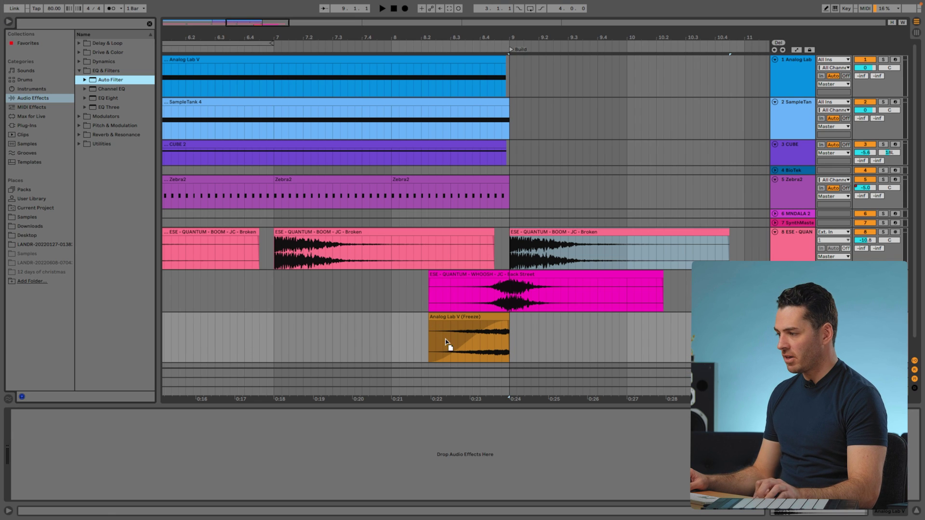
{"action": "left_click_drag", "start_coordinate": [447, 344], "coordinate": [424, 340]}
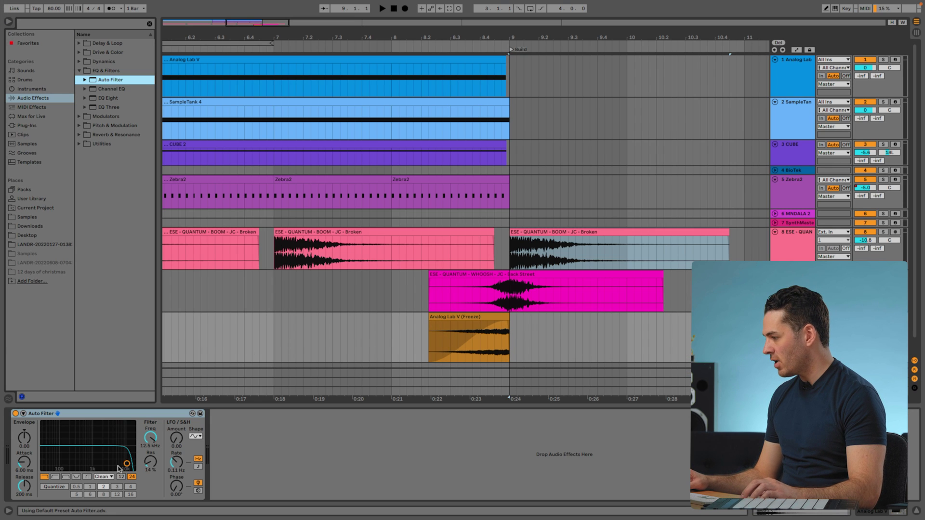
{"action": "key", "text": "a"}
{"action": "left_click", "coordinate": [795, 324]}
{"action": "left_click", "coordinate": [798, 337]}
{"action": "left_click", "coordinate": [800, 333]}
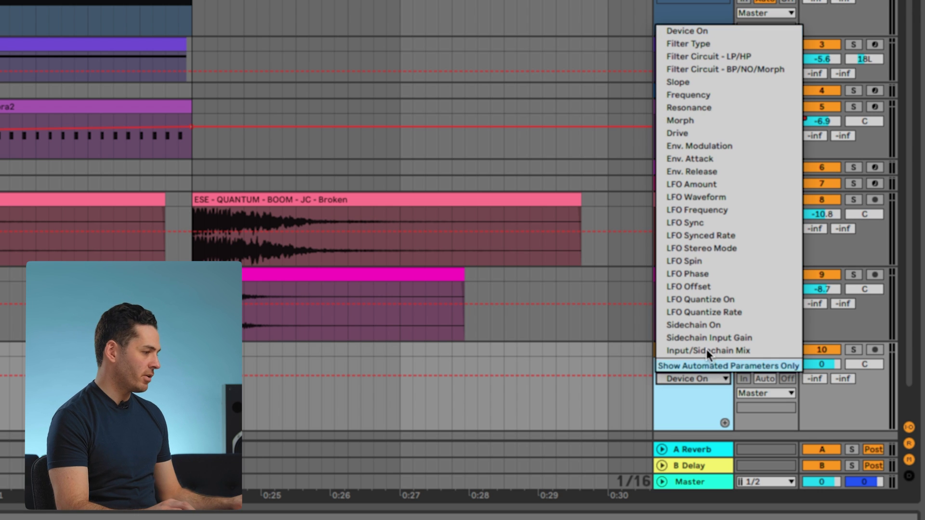
{"action": "left_click", "coordinate": [703, 96]}
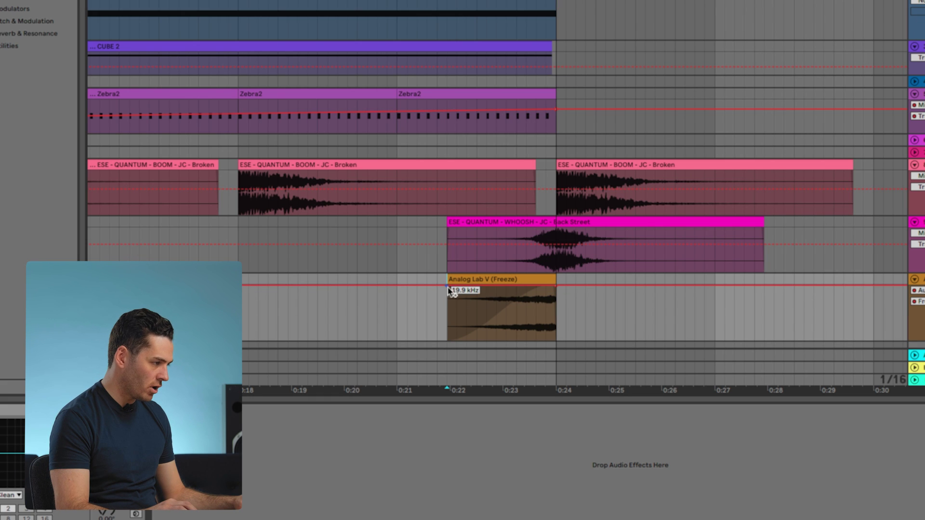
- Play back the transition and adjust the Rev PLATE-140 reverb on the flattened Analog Lab V track
{"action": "key", "text": "space"}
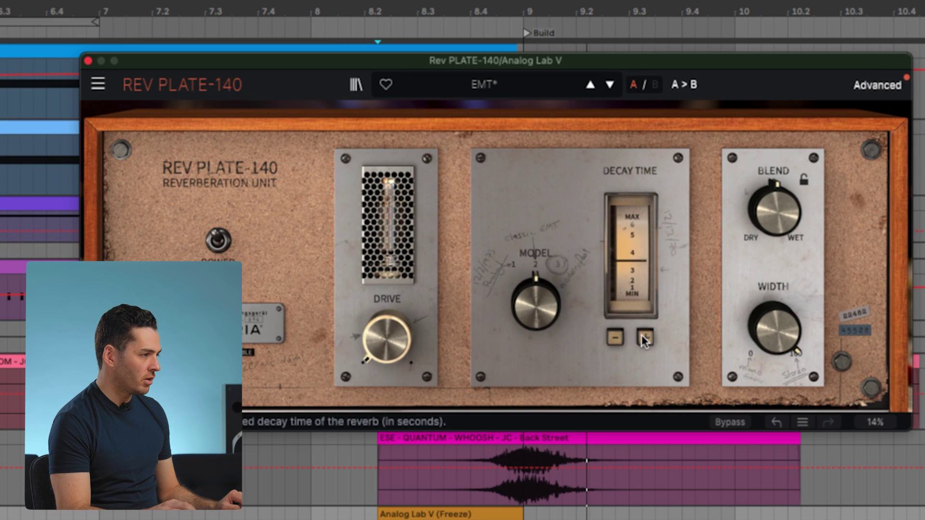
{"action": "left_click", "coordinate": [696, 281]}
{"action": "left_click", "coordinate": [681, 282]}
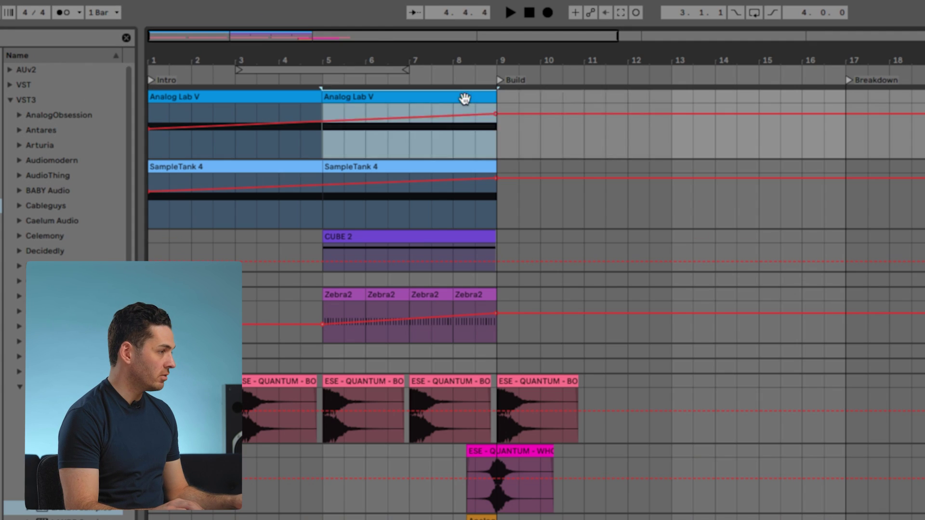
- Extend Analog Lab V over bars 9 to 13 with a duplicate clip, raising its filter frequency and its D2 note
{"action": "key", "text": "ctrl+d"}
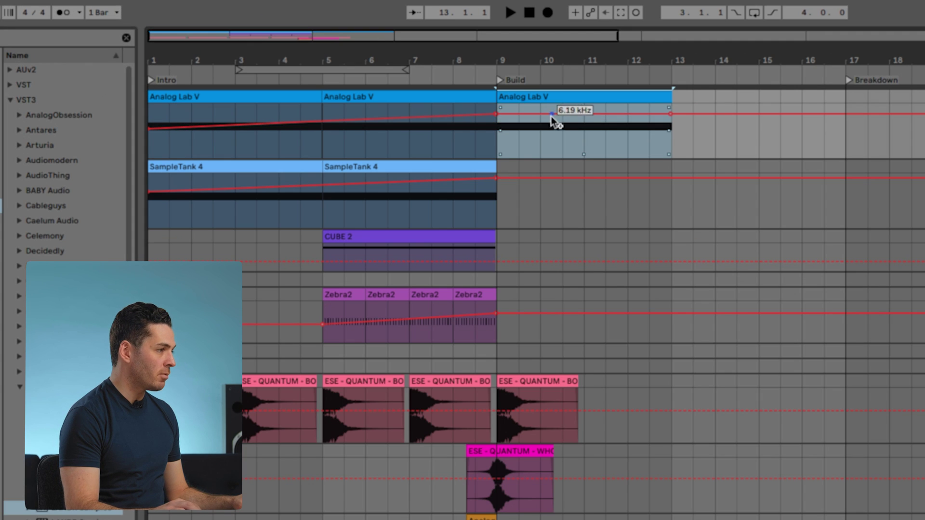
{"action": "left_click_drag", "start_coordinate": [518, 114], "coordinate": [518, 105]}
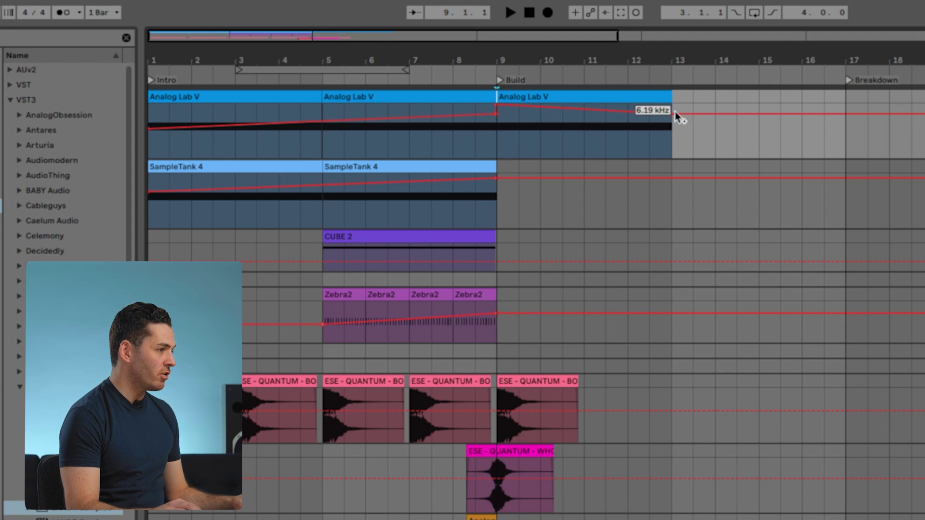
{"action": "left_click", "coordinate": [634, 101]}
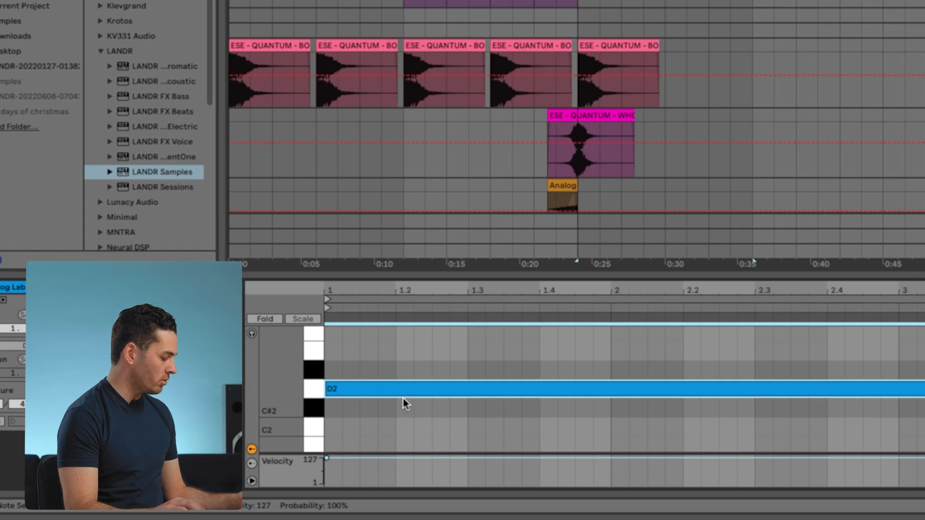
{"action": "left_click_drag", "start_coordinate": [403, 397], "coordinate": [403, 341]}
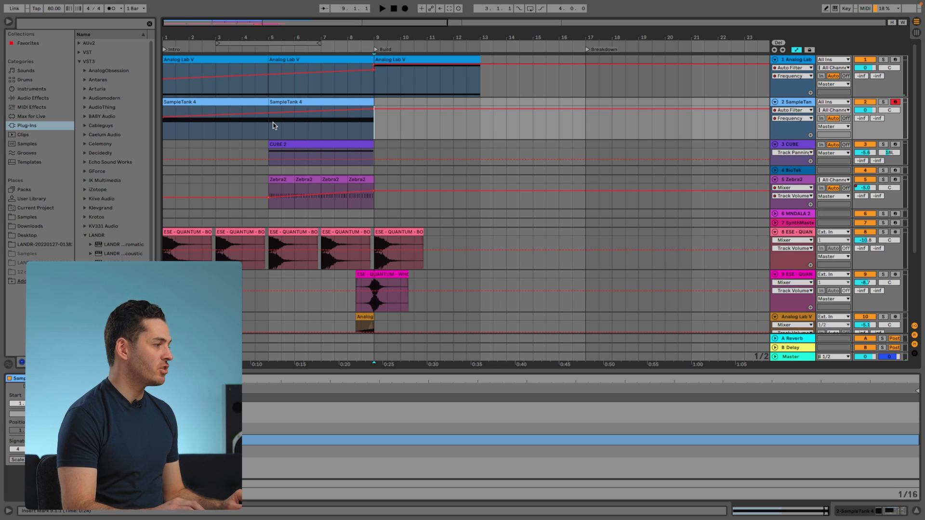
- Duplicate the second SampleTank 4 clip to bar 9 and raise its filter frequency automation at the Build marker
{"action": "left_click", "coordinate": [273, 126]}
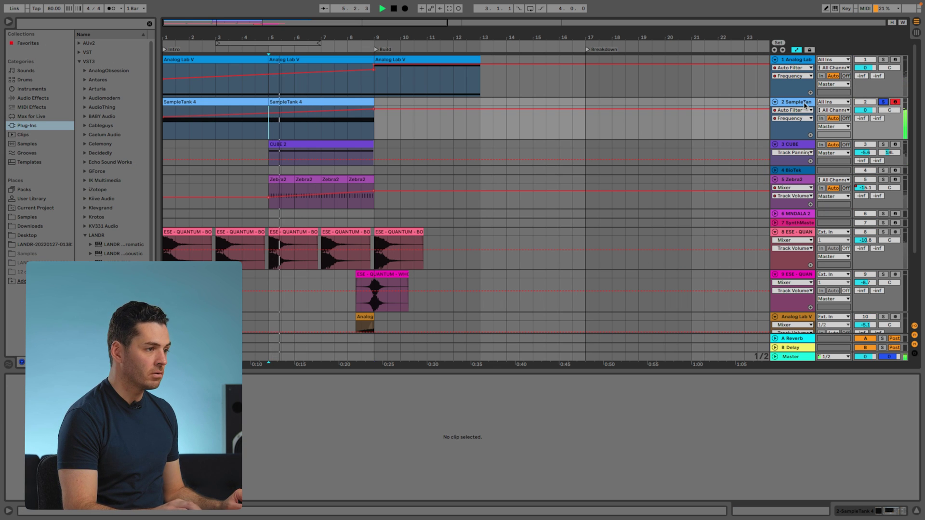
{"action": "left_click", "coordinate": [338, 103]}
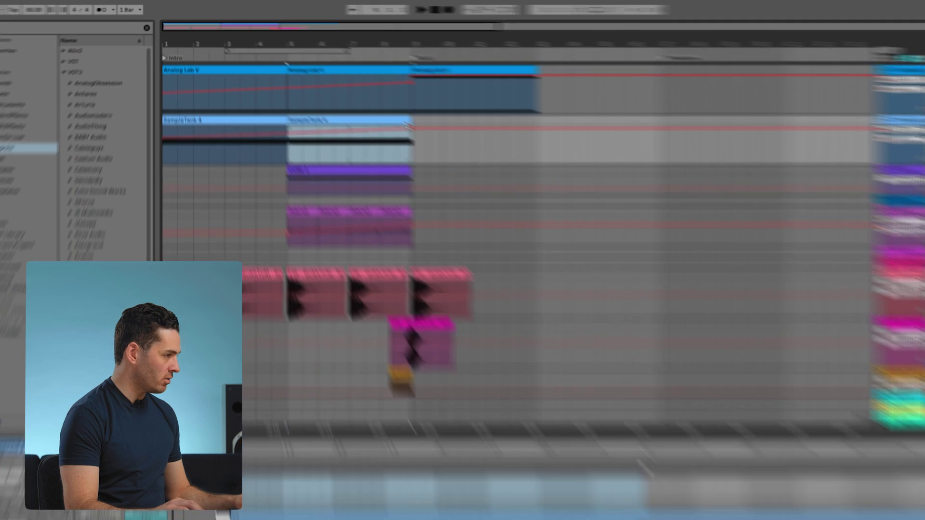
{"action": "key", "text": "ctrl+d"}
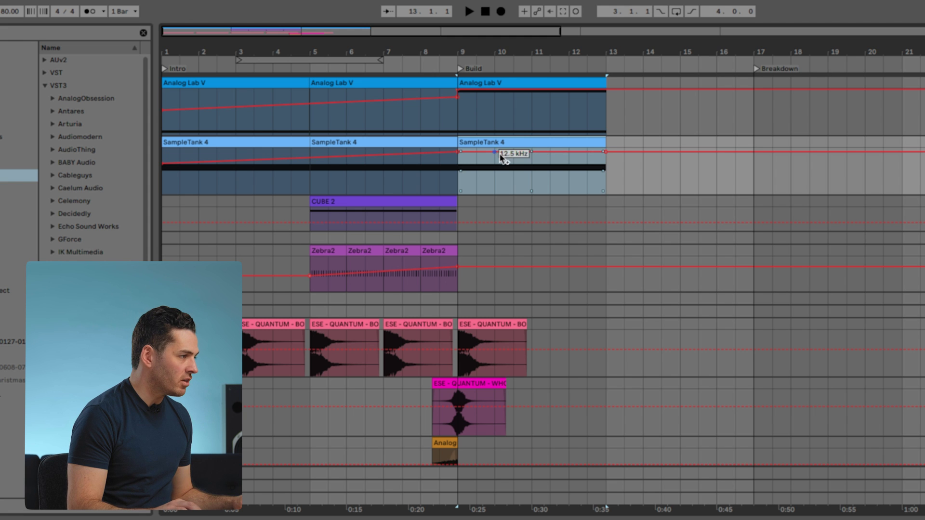
{"action": "left_click", "coordinate": [459, 153]}
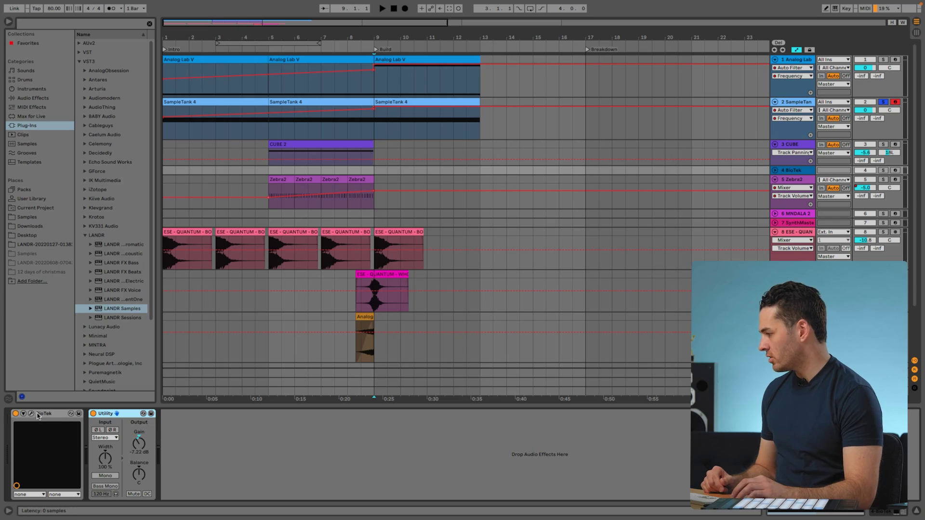
- Open the BioTek instrument and audition the Artificial Avialae preset from the Bright category
{"action": "left_click", "coordinate": [30, 414]}
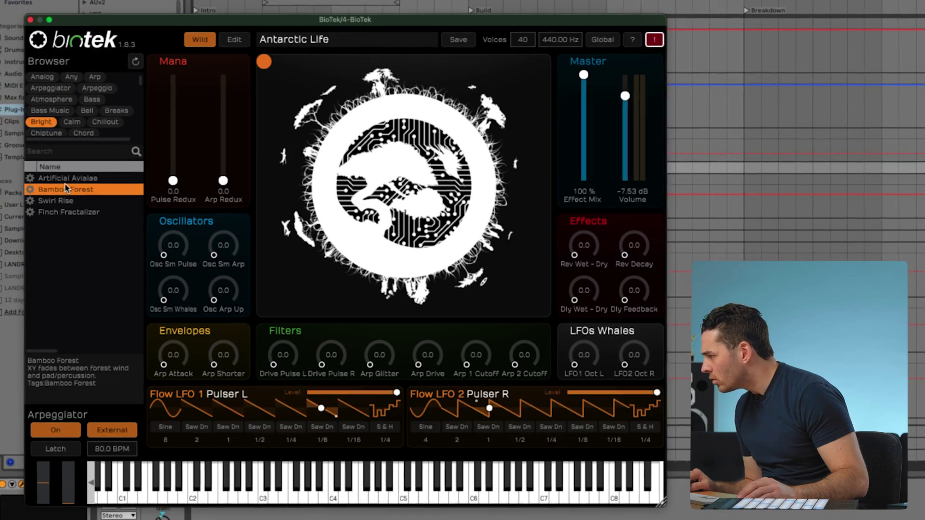
{"action": "left_click", "coordinate": [64, 182]}
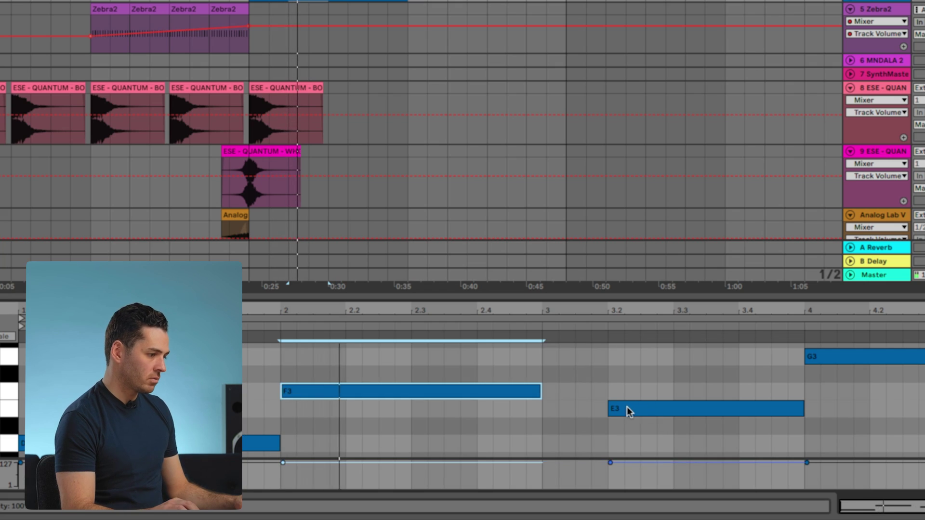
- Extend the start of the E3 note back to bar 3 of the BioTek clip
{"action": "left_click", "coordinate": [611, 409]}
{"action": "left_click_drag", "start_coordinate": [611, 409], "coordinate": [542, 410]}
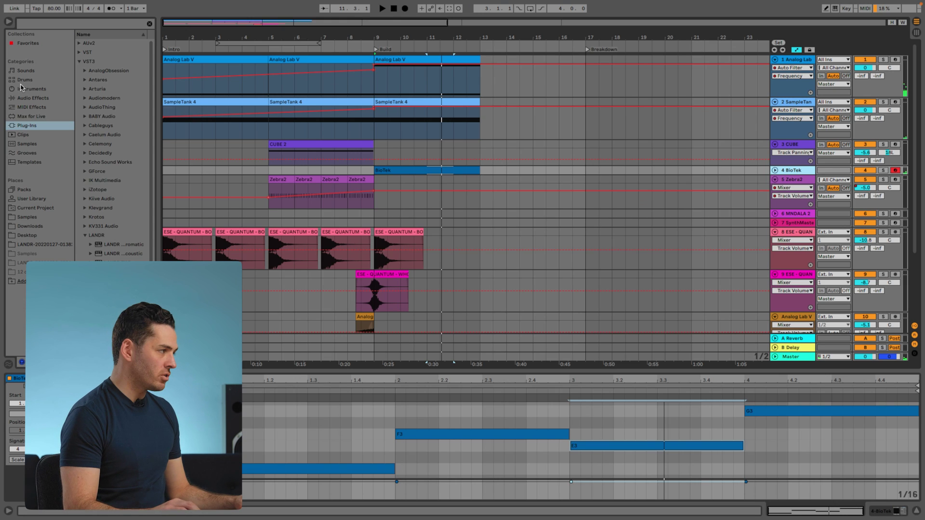
- Add an Auto Filter effect to BioTek and transpose all the notes in its Build clip up one octave
{"action": "left_click", "coordinate": [30, 99]}
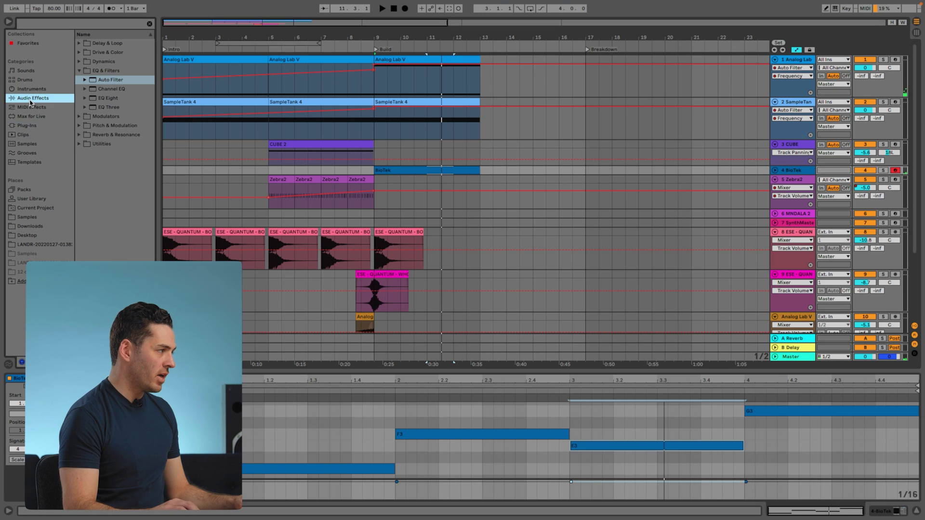
{"action": "left_click_drag", "start_coordinate": [113, 85], "coordinate": [284, 111]}
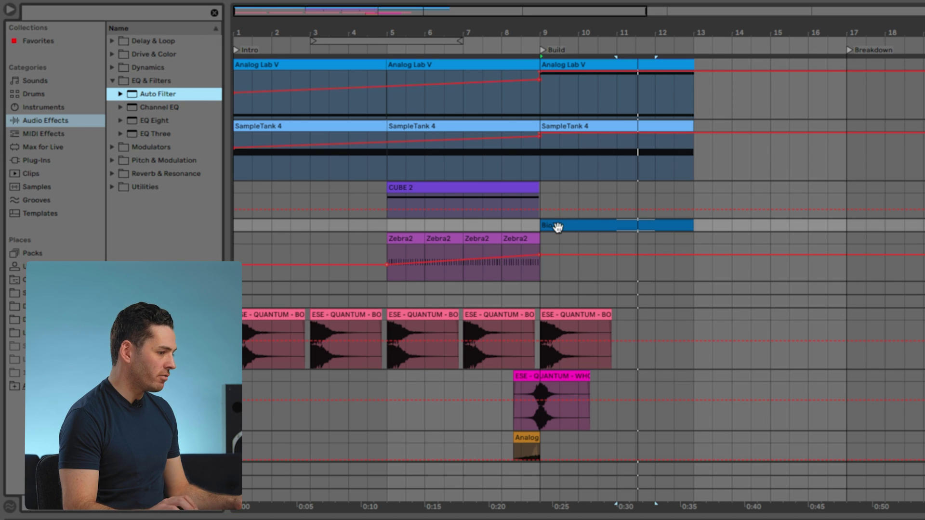
{"action": "left_click_drag", "start_coordinate": [557, 227], "coordinate": [558, 227]}
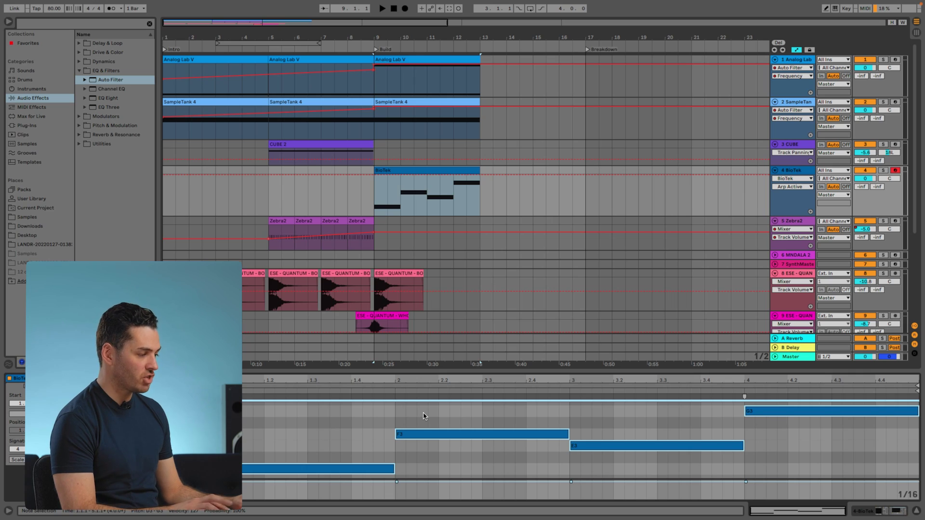
{"action": "key", "text": "shift+Up"}
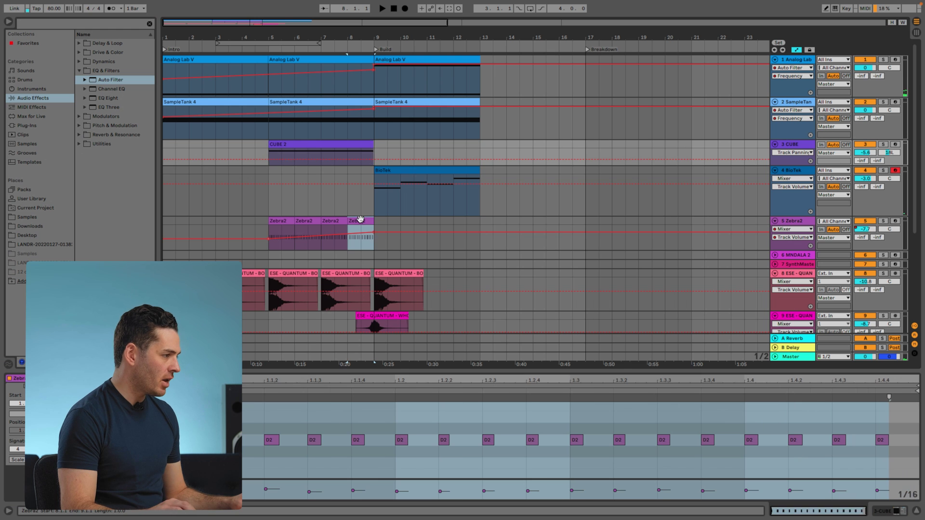
- Continue Zebra2 from bar 9 to bar 17 with copies of its last clip, raising every fourth note in the pattern
{"action": "left_click", "coordinate": [359, 221]}
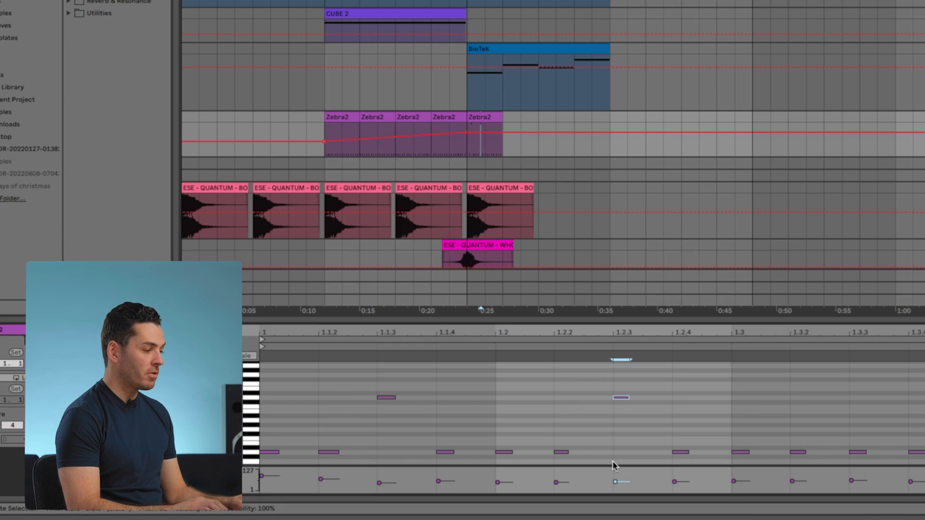
{"action": "scroll", "coordinate": [711, 421], "scroll_direction": "down", "scroll_amount": 2}
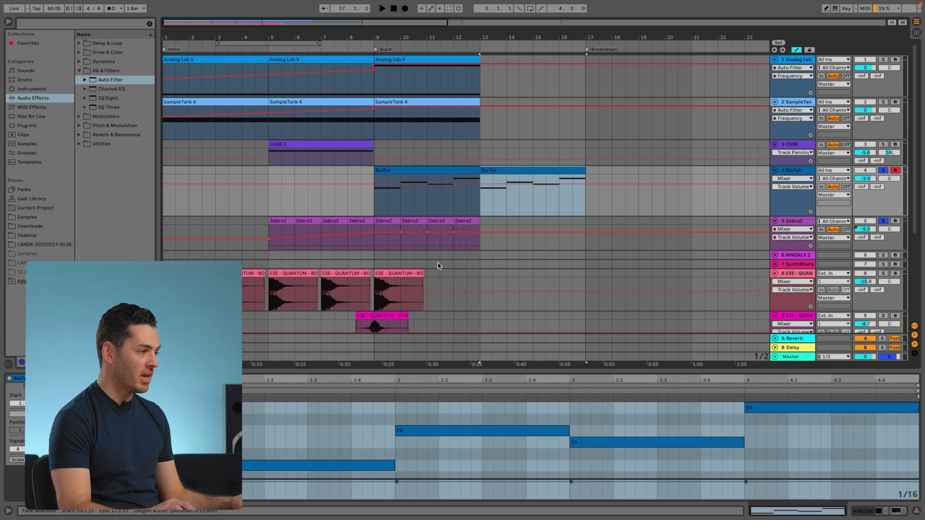
{"action": "left_click", "coordinate": [465, 220]}
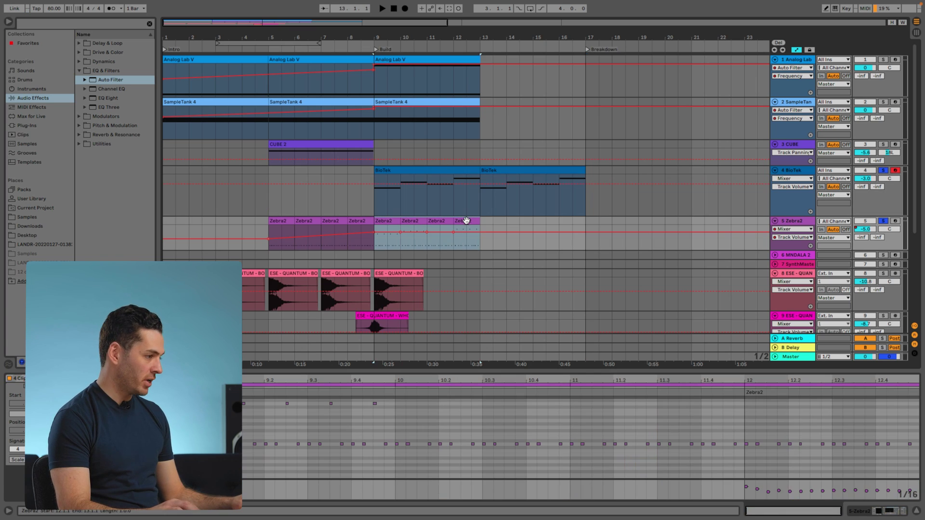
- Automate Zebra2's Auto Filter frequency to rise from bar 9 to 6.30 kHz at bar 17, and unsolo BioTek and Zebra2
{"action": "left_click", "coordinate": [386, 242]}
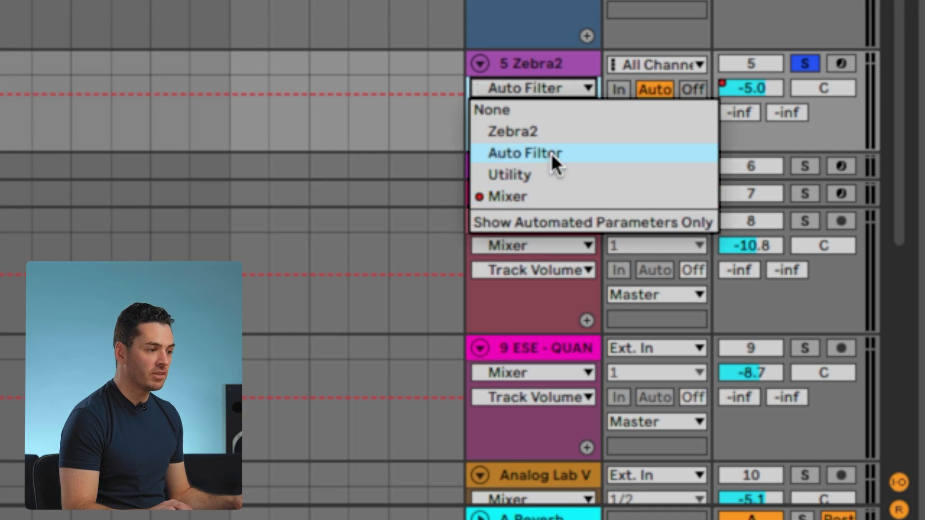
{"action": "left_click", "coordinate": [551, 154]}
{"action": "left_click", "coordinate": [530, 111]}
{"action": "left_click", "coordinate": [543, 242]}
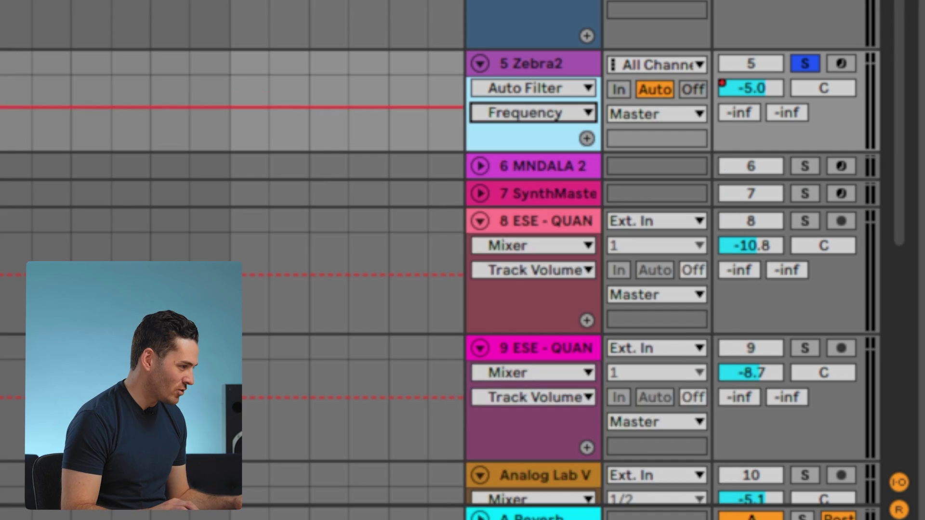
{"action": "left_click_drag", "start_coordinate": [765, 275], "coordinate": [765, 264]}
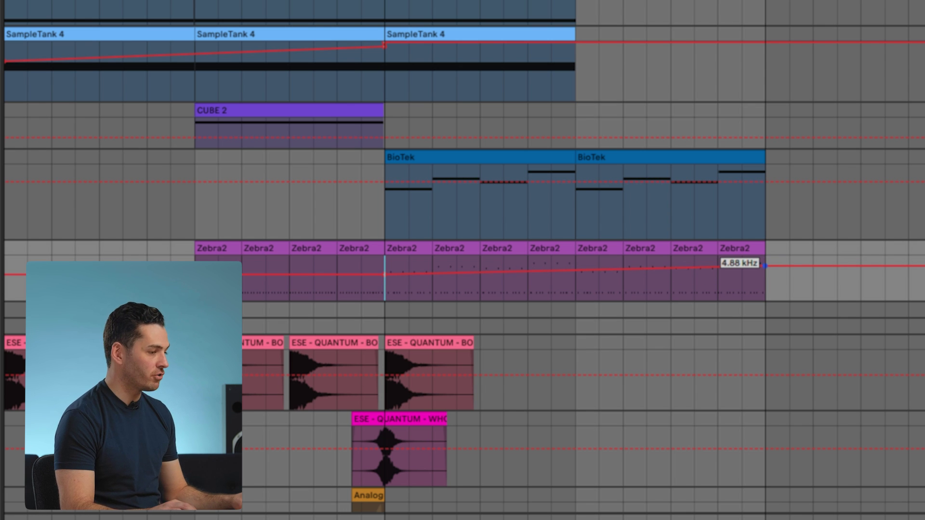
{"action": "key", "text": "space"}
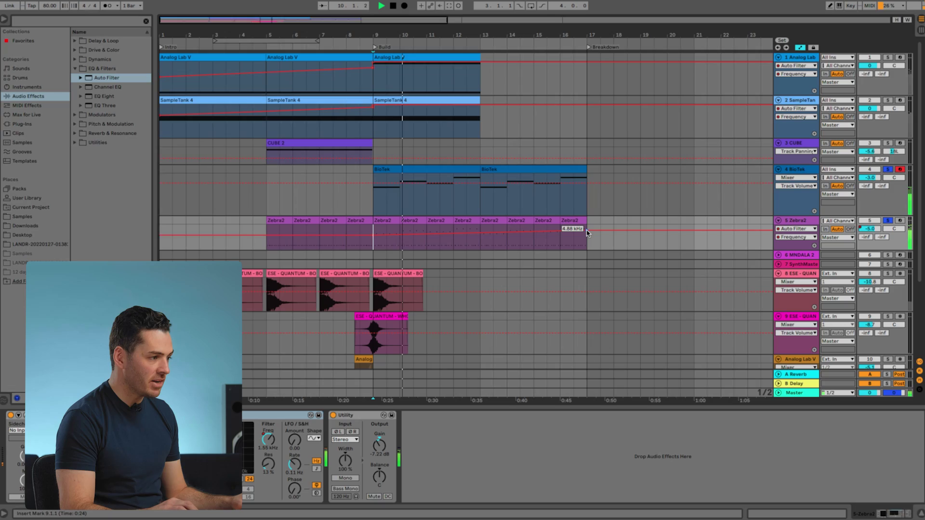
{"action": "left_click_drag", "start_coordinate": [586, 231], "coordinate": [585, 229]}
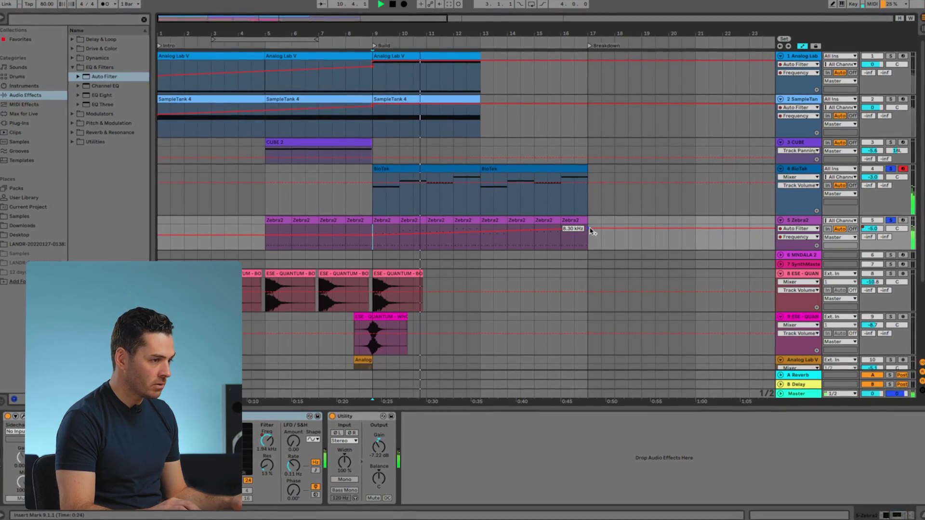
{"action": "left_click", "coordinate": [892, 169]}
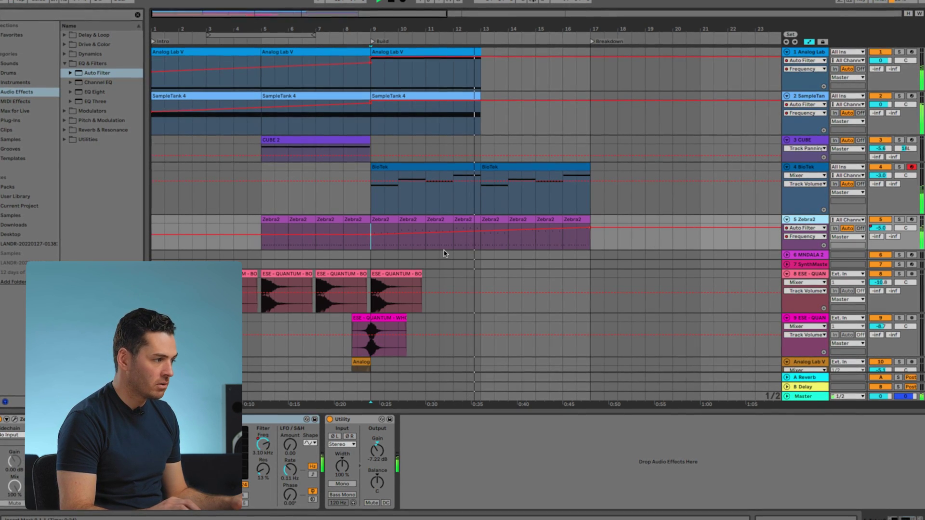
- Duplicate the boom clip to bar 11 and audition the 08 Sound Effects Gm Stabs & Hits Dark sample in LANDR Samples
{"action": "left_click", "coordinate": [389, 272]}
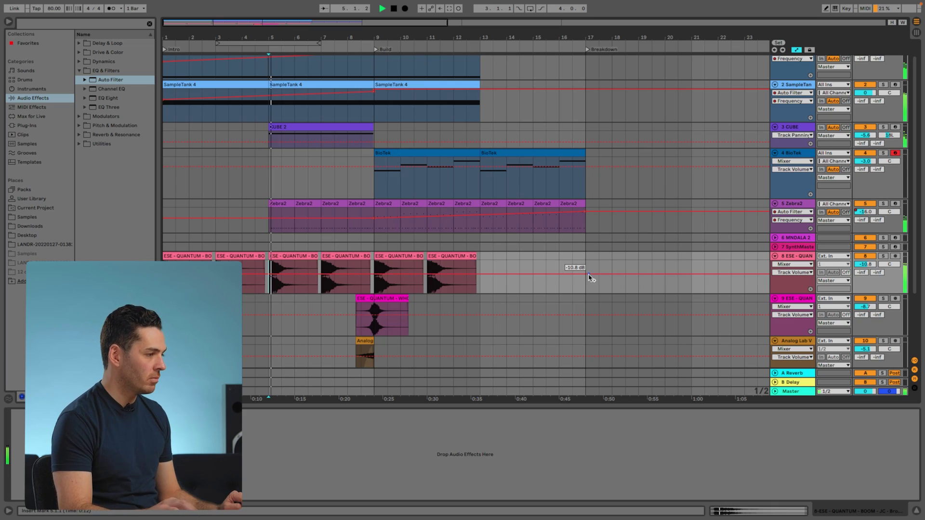
{"action": "key", "text": "space"}
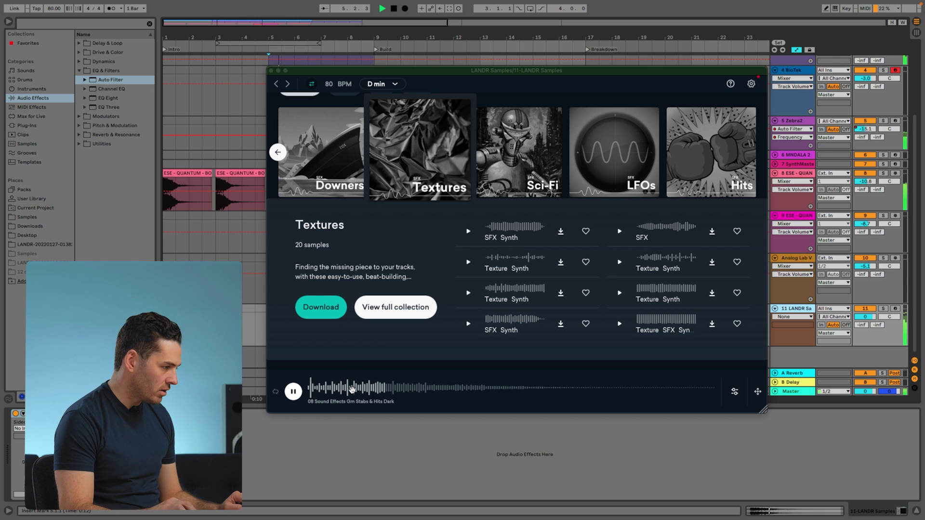
{"action": "scroll", "coordinate": [448, 166], "scroll_direction": "up", "scroll_amount": 15}
{"action": "scroll", "coordinate": [442, 161], "scroll_direction": "down", "scroll_amount": 15}
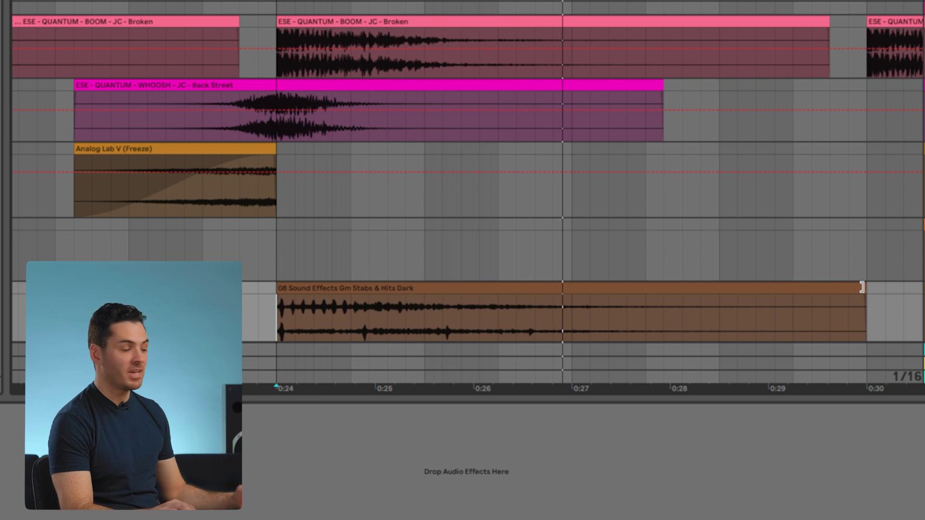
- Trim the tail of the Gm Stabs & Hits Dark clip at the Build marker and play the section back
{"action": "left_click_drag", "start_coordinate": [862, 287], "coordinate": [731, 289]}
{"action": "key", "text": "space"}
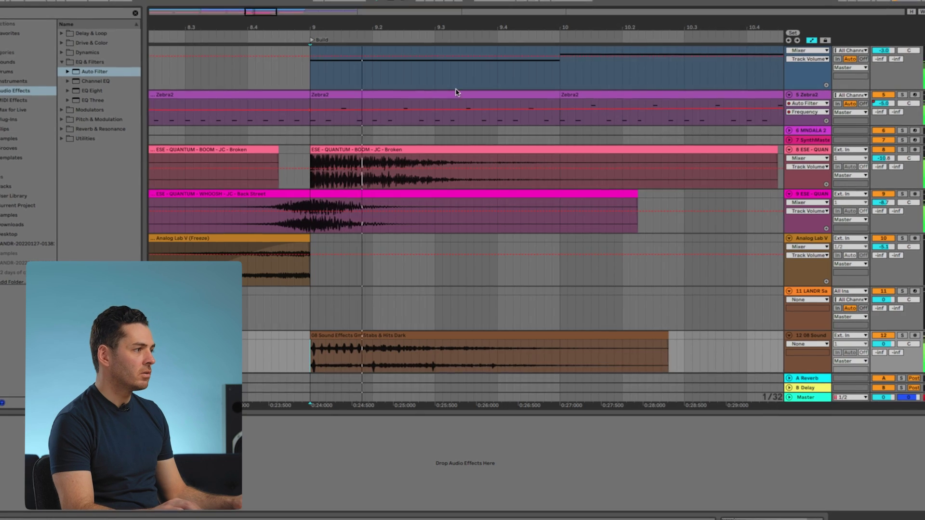
{"action": "left_click_drag", "start_coordinate": [495, 29], "coordinate": [495, 8]}
{"action": "key", "text": "plus"}
{"action": "key", "text": "plus"}
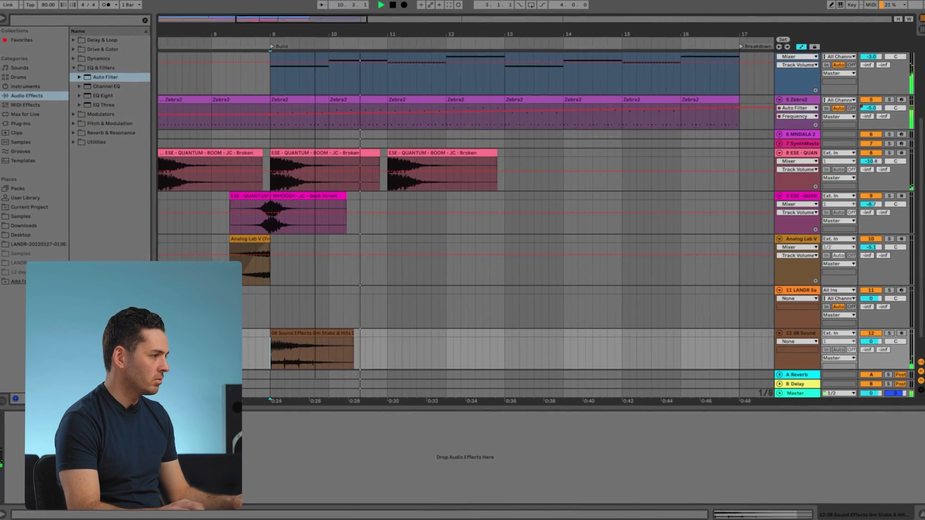
- Repeat the dark hit and the boom clips every two bars through bar 15 of the Build
{"action": "key", "text": "space"}
{"action": "left_click_drag", "start_coordinate": [299, 328], "coordinate": [401, 334]}
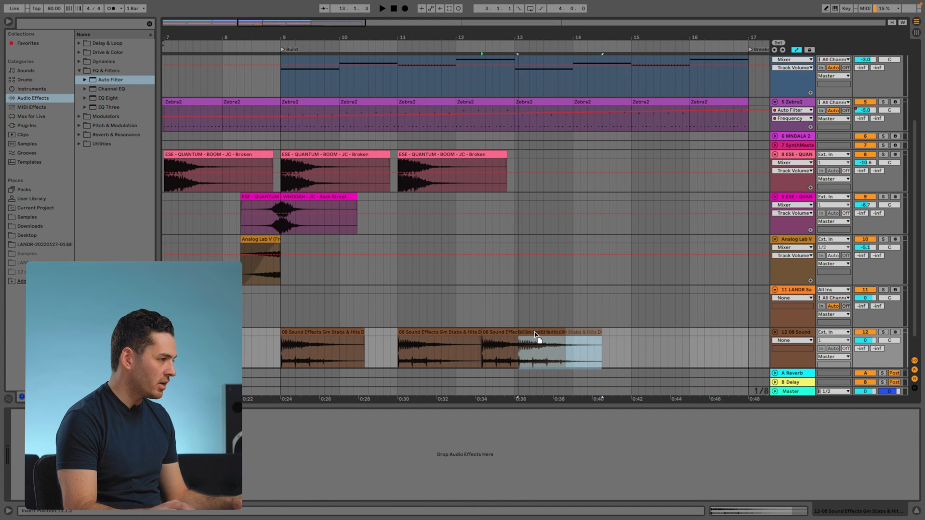
{"action": "left_click_drag", "start_coordinate": [535, 331], "coordinate": [656, 336]}
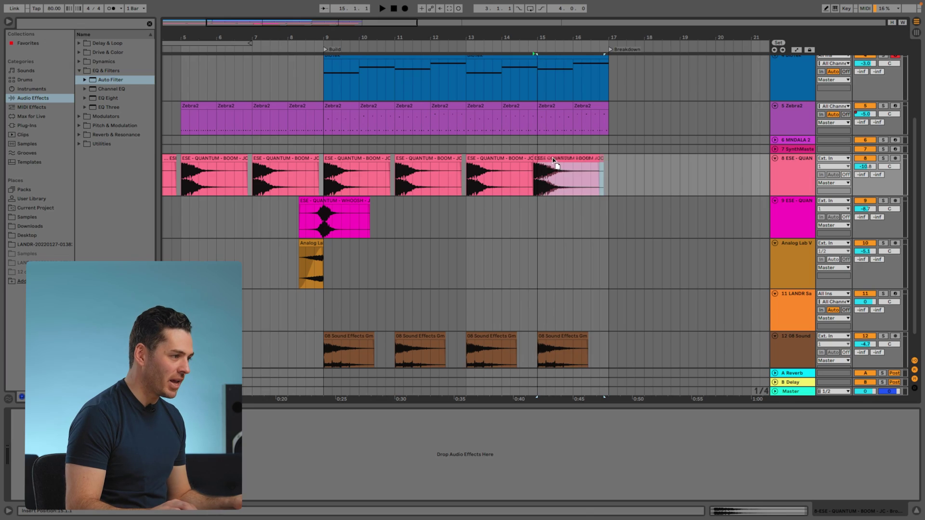
- Copy the whoosh clip so that it peaks at the Breakdown marker on bar 17
{"action": "left_click", "coordinate": [330, 196]}
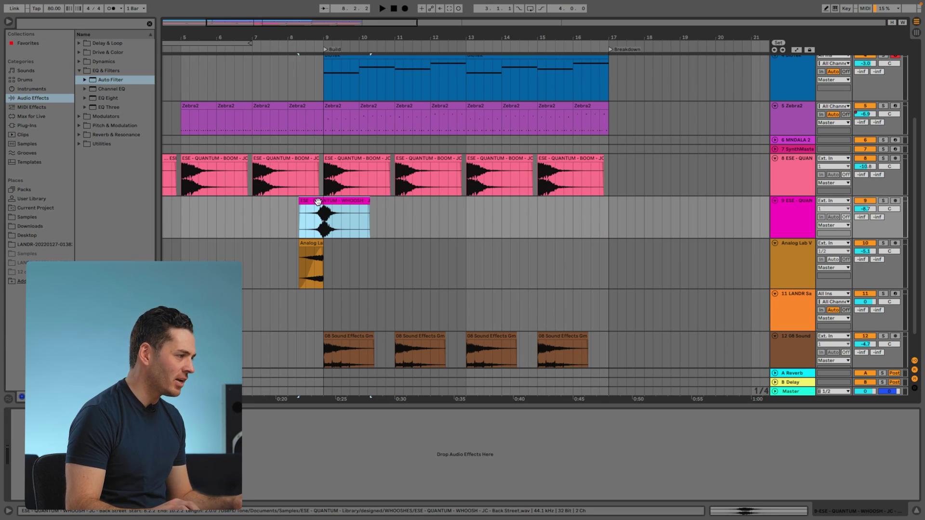
{"action": "key", "text": "ctrl+d"}
{"action": "key", "text": "ctrl+d"}
{"action": "left_click_drag", "start_coordinate": [475, 203], "coordinate": [611, 210]}
- Duplicate the last dark hit clip and place the copy at the Breakdown marker on bar 17
{"action": "left_click", "coordinate": [554, 336]}
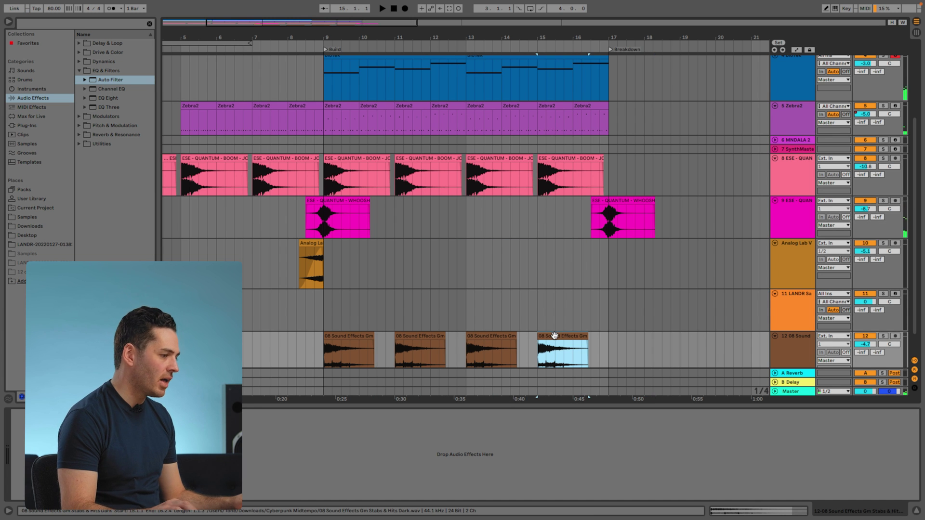
{"action": "key", "text": "ctrl+d"}
{"action": "left_click_drag", "start_coordinate": [601, 339], "coordinate": [621, 339]}
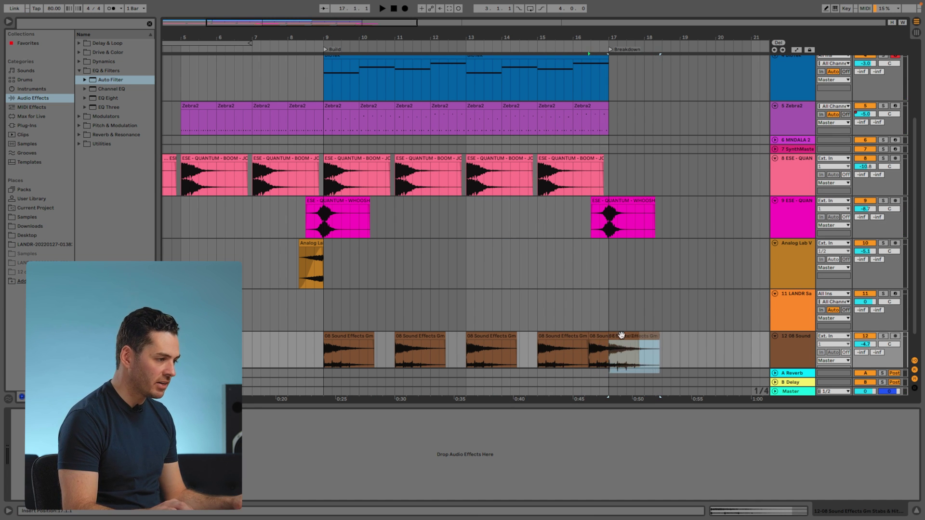
- Duplicate the Zebra2 track and load the HS Dadada preset in the copy's instrument
{"action": "right_click", "coordinate": [791, 118]}
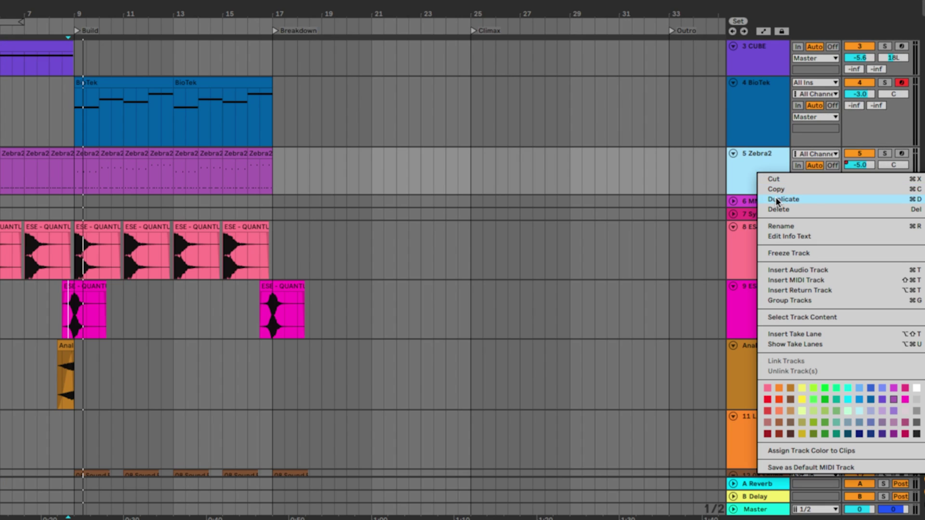
{"action": "left_click", "coordinate": [776, 199]}
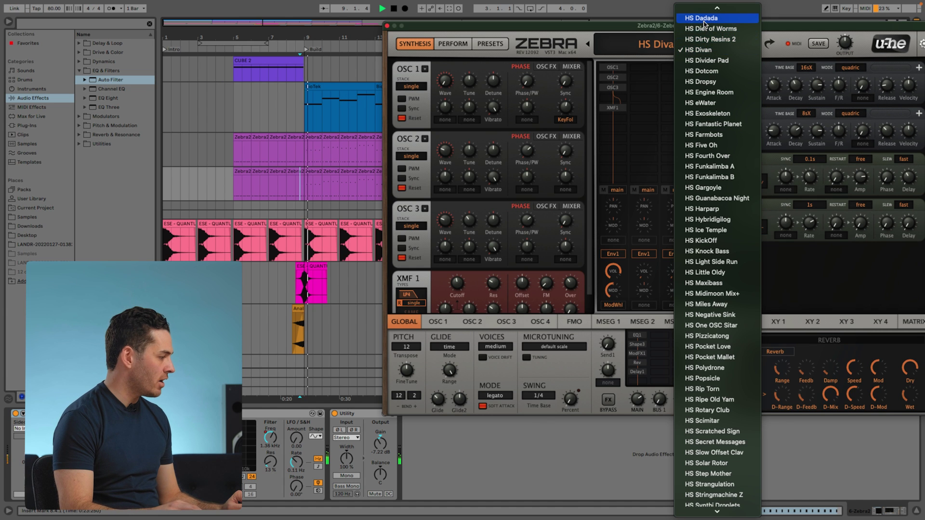
{"action": "left_click", "coordinate": [705, 18]}
{"action": "key", "text": "super+alt+p"}
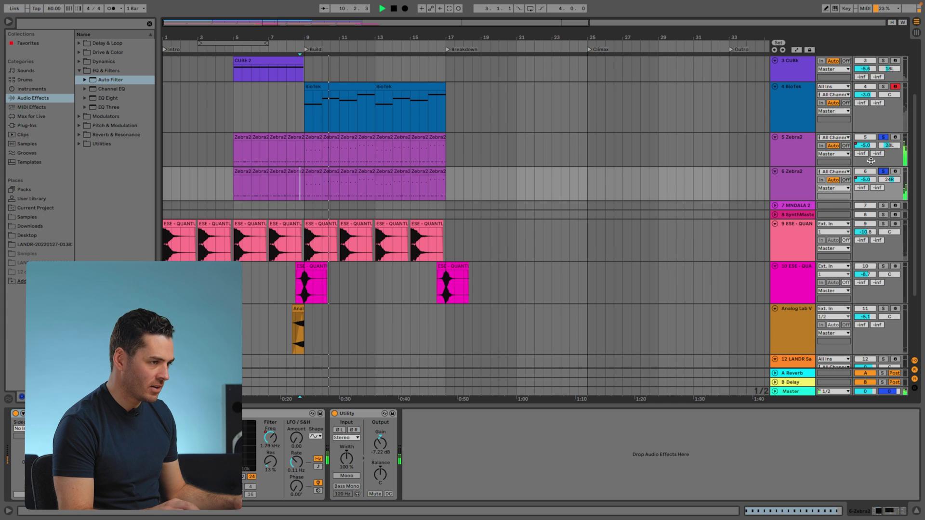
- Pan the original Zebra2 track to 34L and its copy to 31R, and group the two tracks
{"action": "left_click", "coordinate": [892, 149]}
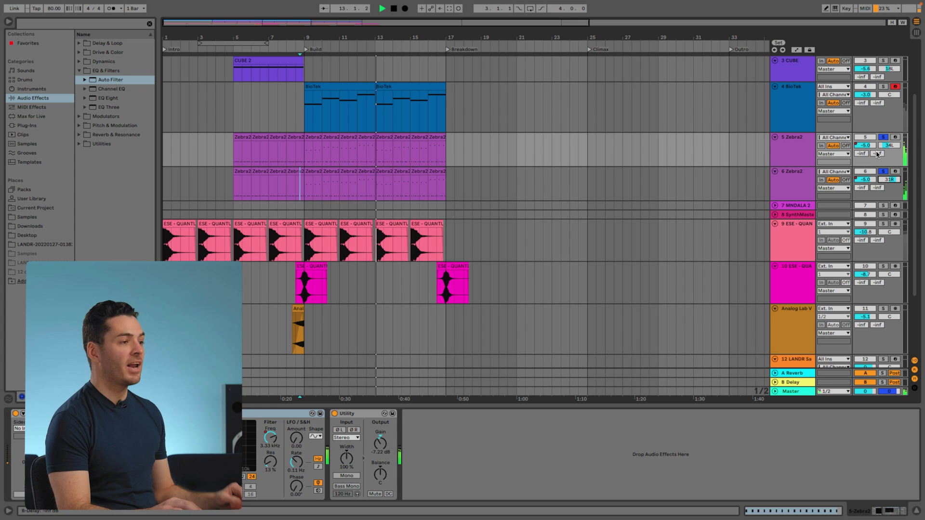
{"action": "left_click", "coordinate": [797, 189]}
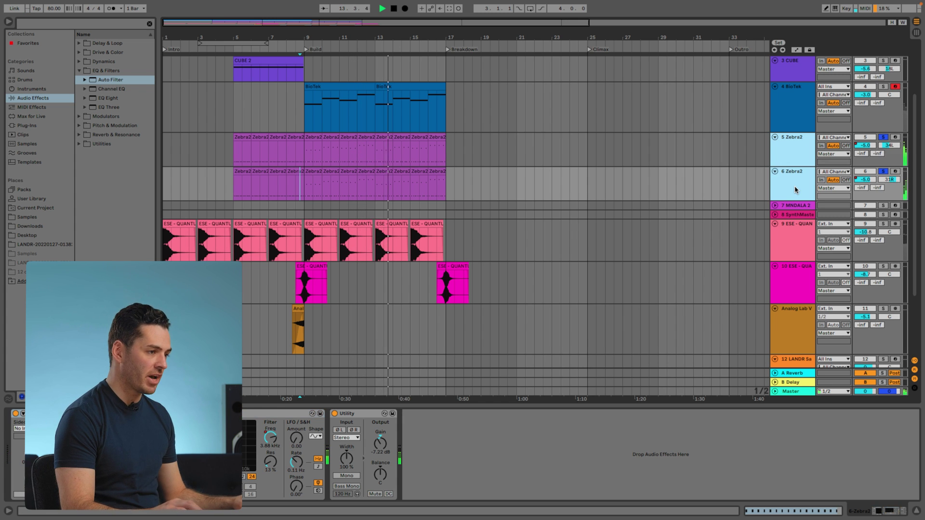
{"action": "key", "text": "ctrl+g"}
- Add Arturia's Rev PLATE-140 to the Zebra2 group, turning the blend drier, lengthening the decay time and adjusting the model
{"action": "left_click", "coordinate": [38, 125]}
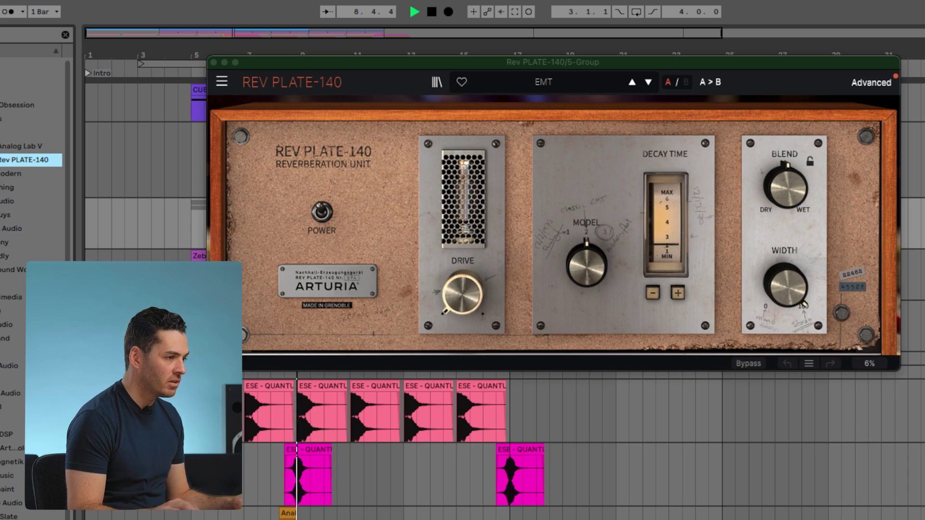
{"action": "left_click_drag", "start_coordinate": [783, 195], "coordinate": [783, 226]}
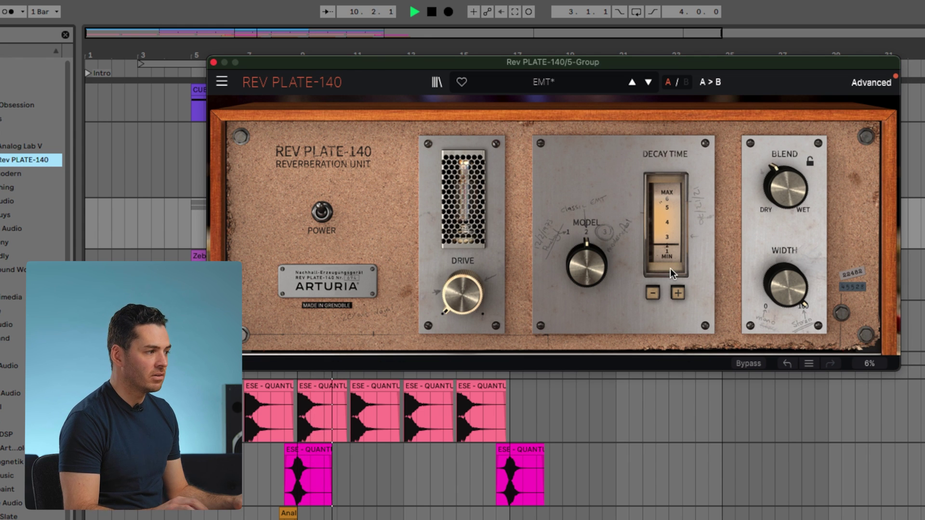
{"action": "left_click", "coordinate": [678, 293]}
{"action": "left_click_drag", "start_coordinate": [593, 274], "coordinate": [583, 263]}
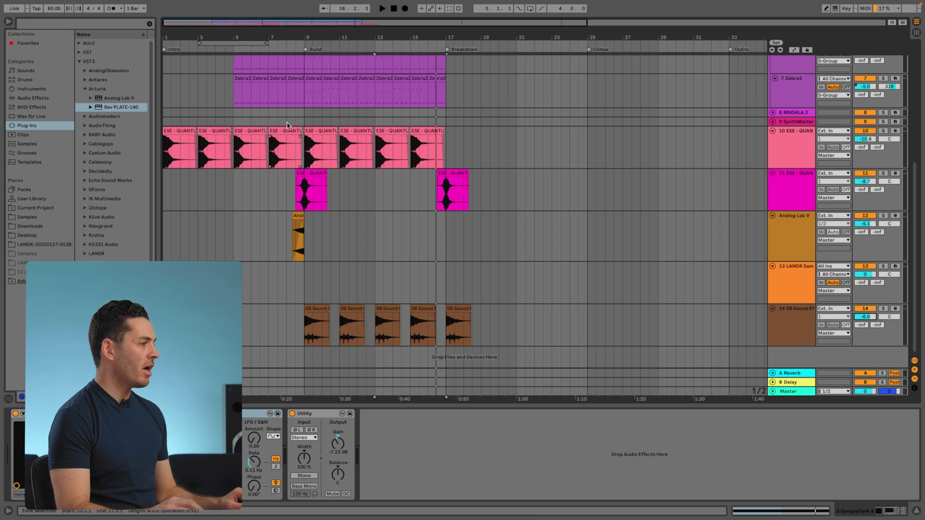
- Automate ShaperBox 2's Device On parameter on the SampleTank track to switch on at the Breakdown marker, and play the transition
{"action": "left_click", "coordinate": [312, 87]}
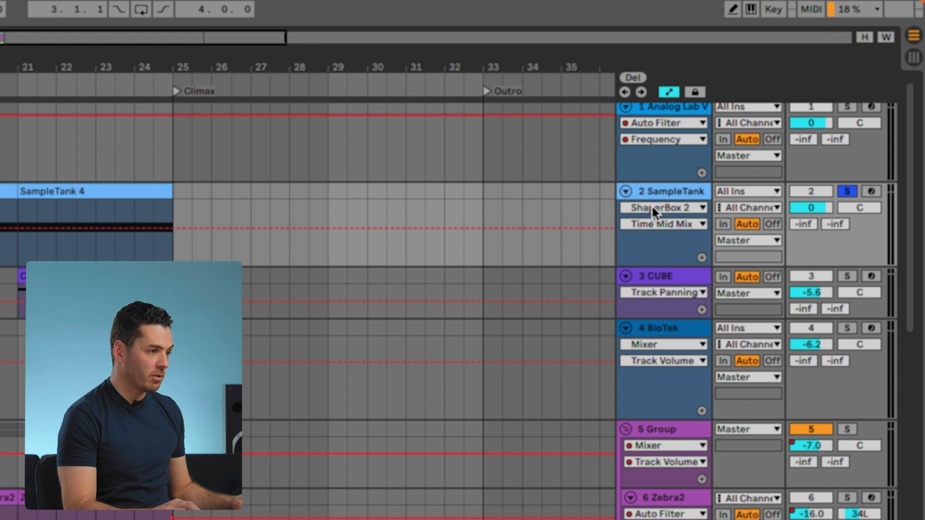
{"action": "left_click", "coordinate": [653, 223]}
{"action": "left_click", "coordinate": [654, 235]}
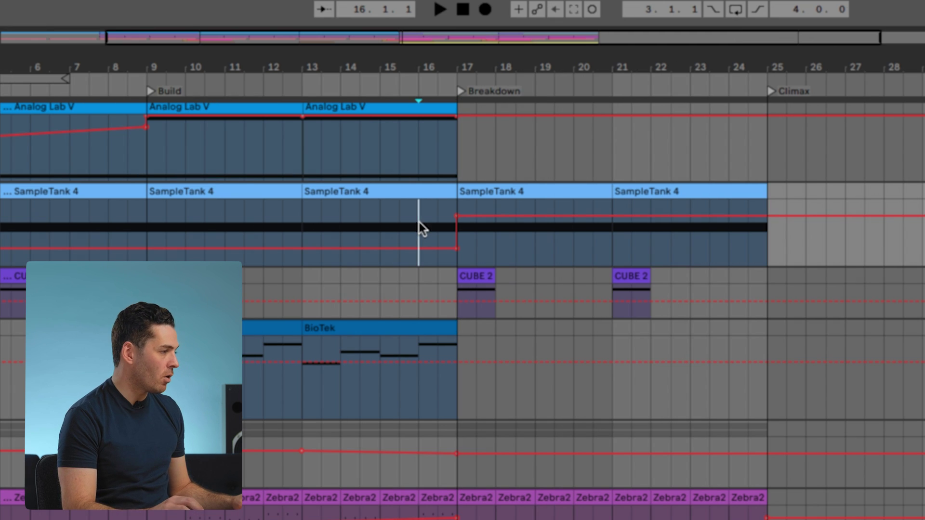
{"action": "key", "text": "space"}
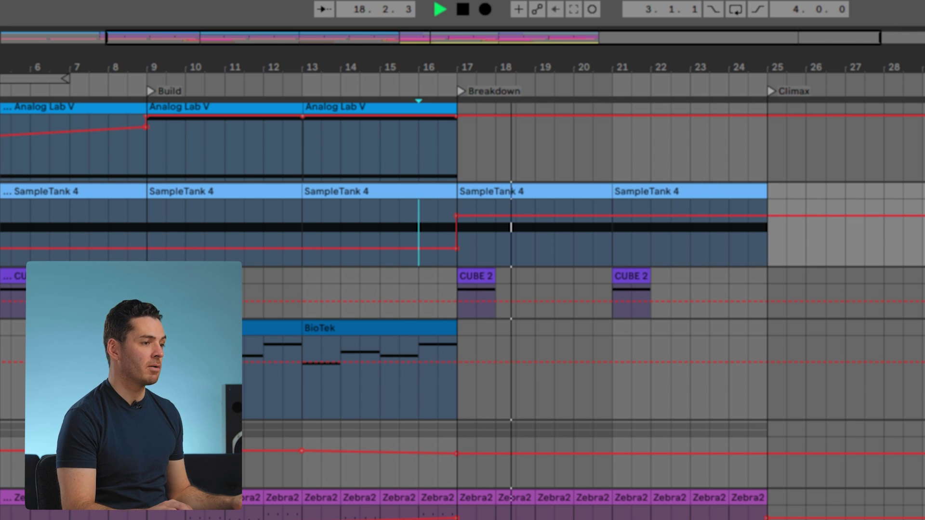
{"action": "key", "text": "space"}
{"action": "scroll", "coordinate": [160, 127], "scroll_direction": "up", "scroll_amount": 3}
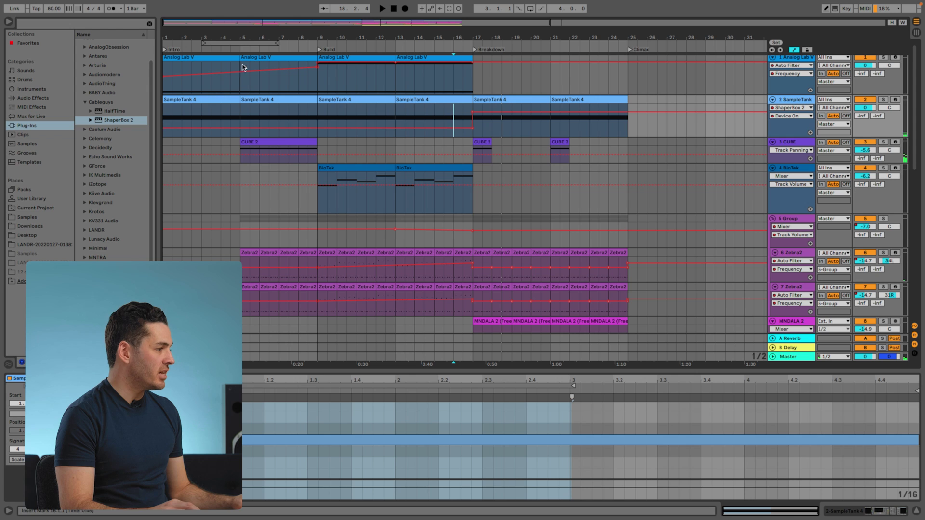
- Solo the CUBE track and play its clips from bar 5 of the Intro and from the Breakdown marker
{"action": "left_click", "coordinate": [239, 155]}
{"action": "key", "text": "space"}
{"action": "left_click", "coordinate": [884, 142]}
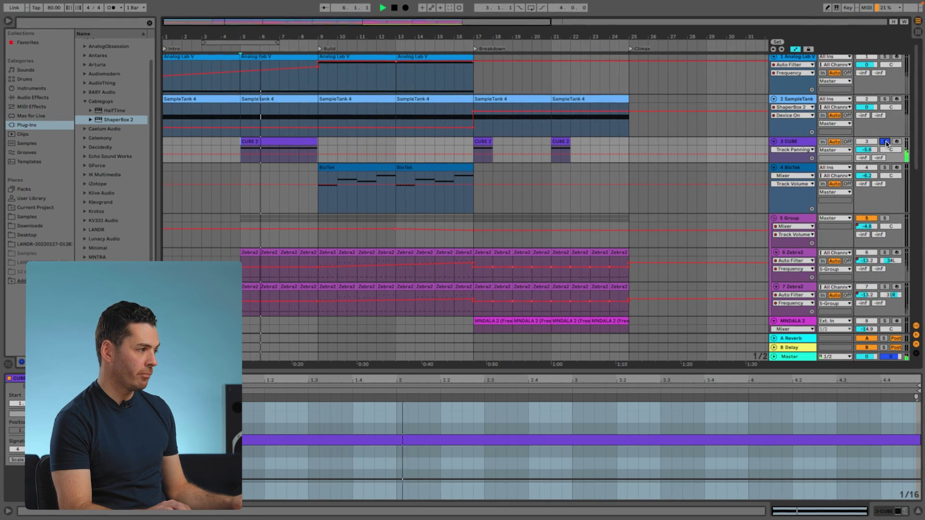
{"action": "left_click", "coordinate": [486, 148]}
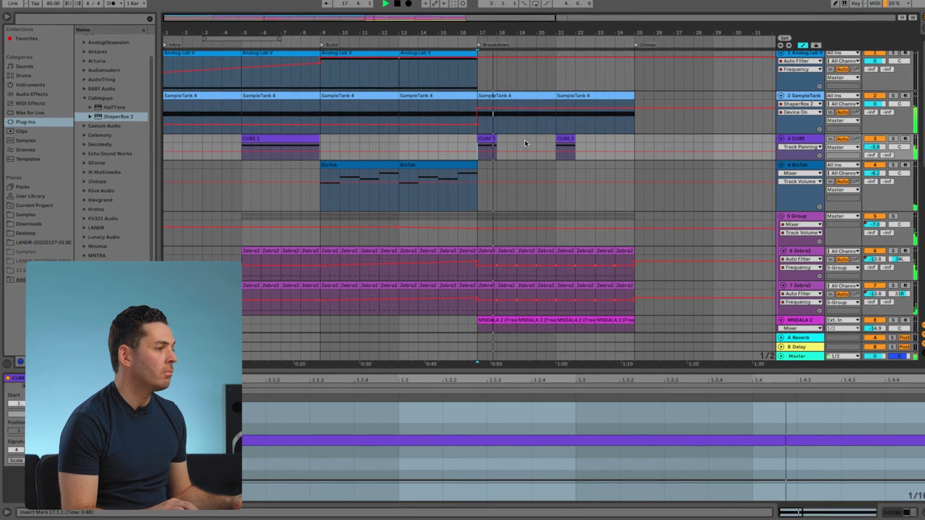
- Audition the Zebra2 group in solo, playing its pattern from bar 5 and from the Breakdown marker
{"action": "scroll", "coordinate": [484, 177], "scroll_direction": "down", "scroll_amount": 3}
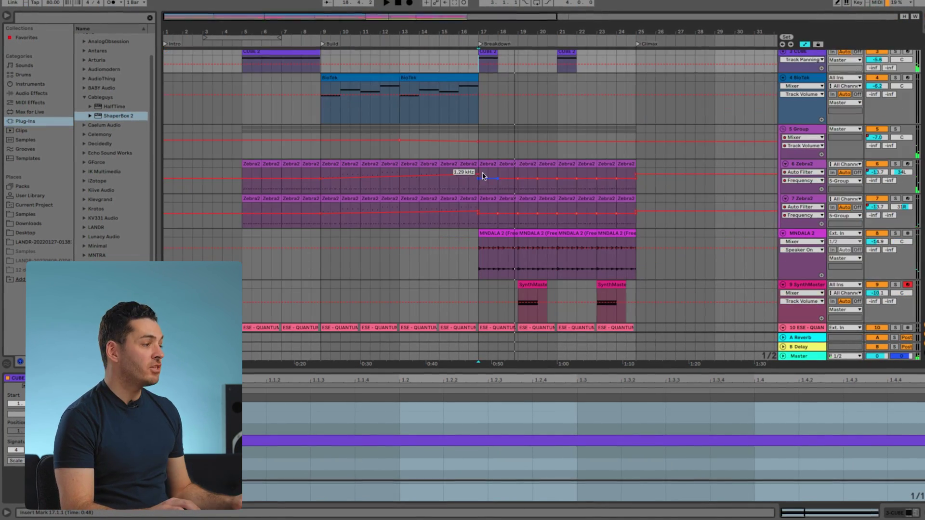
{"action": "left_click", "coordinate": [252, 163]}
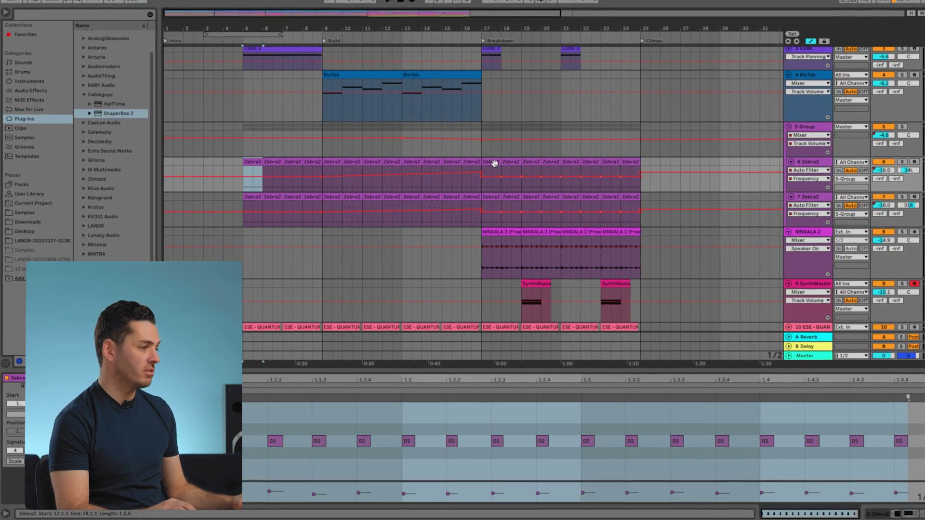
{"action": "key", "text": "space"}
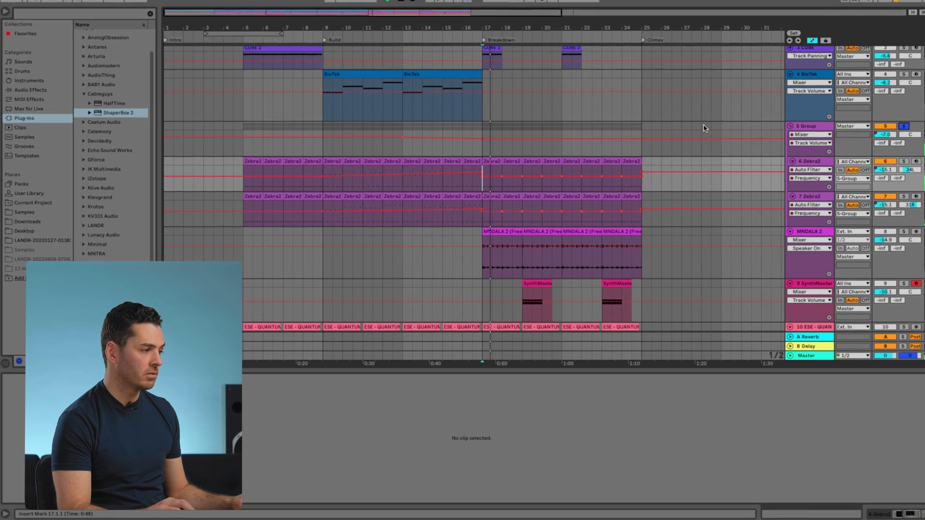
{"action": "scroll", "coordinate": [704, 128], "scroll_direction": "down", "scroll_amount": 2}
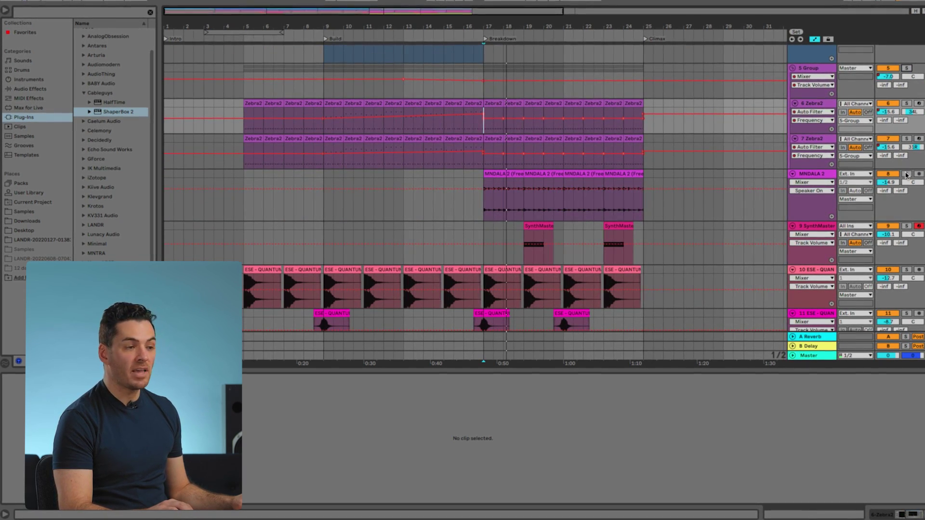
- Play the MNDALA 2 track in solo from the Breakdown marker, and the SynthMaster clip from bar 19
{"action": "left_click", "coordinate": [822, 174]}
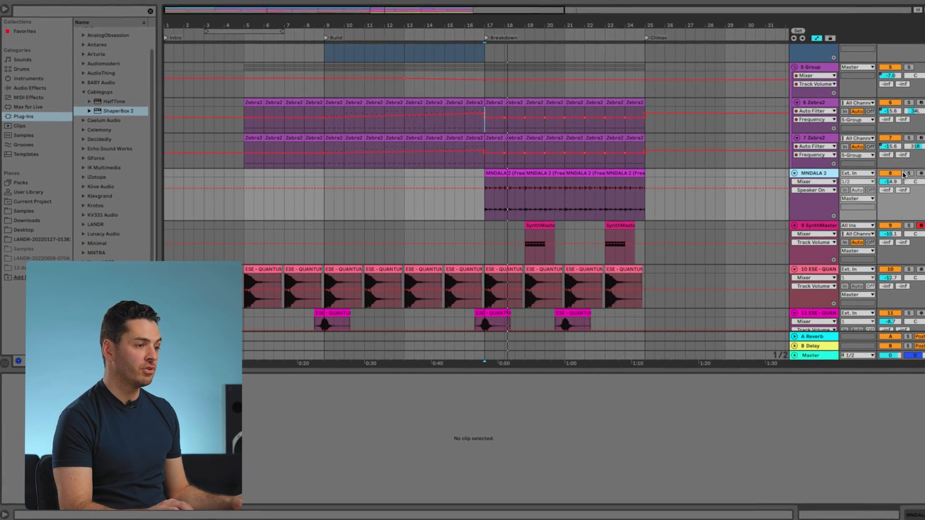
{"action": "left_click", "coordinate": [485, 205]}
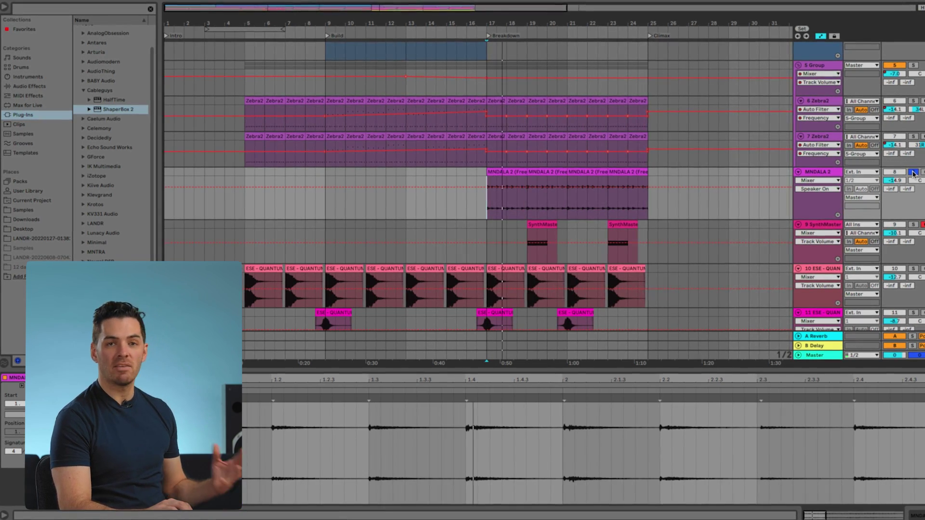
{"action": "left_click", "coordinate": [530, 248]}
{"action": "left_click", "coordinate": [920, 515]}
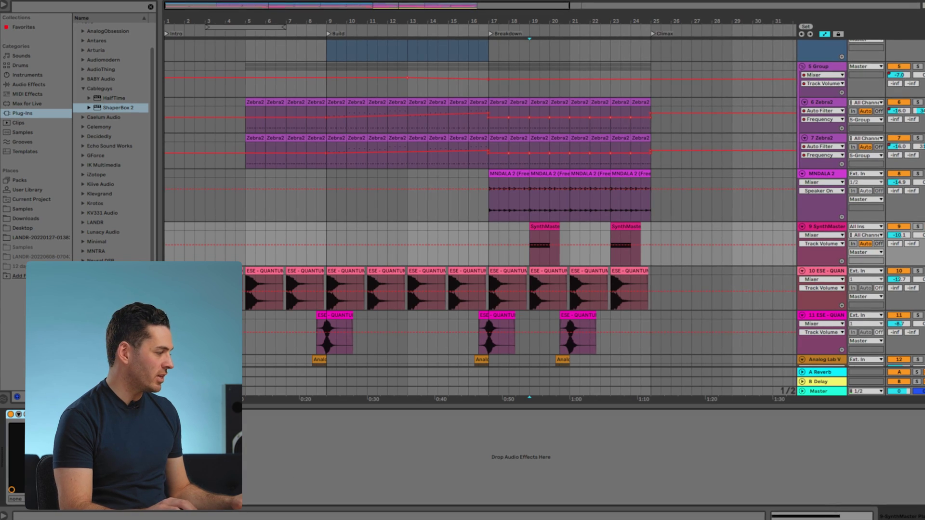
{"action": "left_click", "coordinate": [27, 414]}
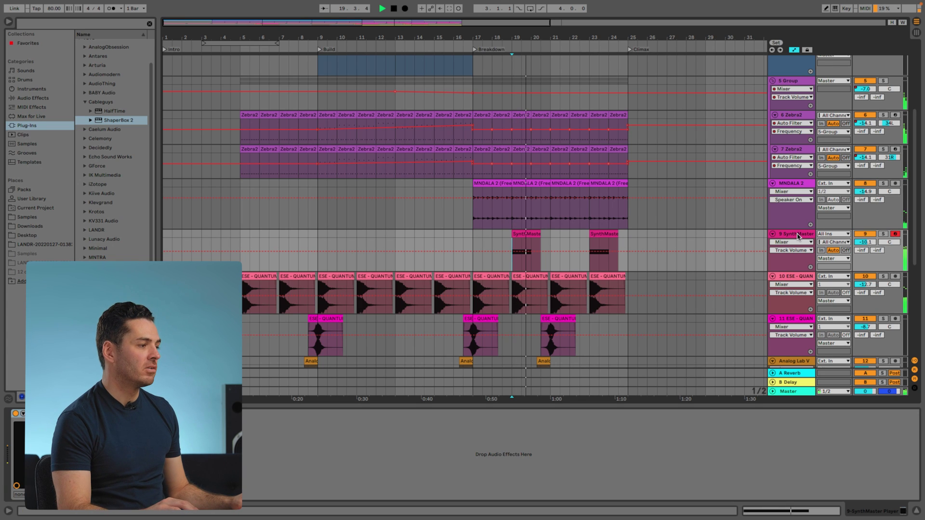
- Solo the 10 Sound Effects Stabs & Hits track and play its clip from the Breakdown marker
{"action": "scroll", "coordinate": [577, 317], "scroll_direction": "down", "scroll_amount": 5}
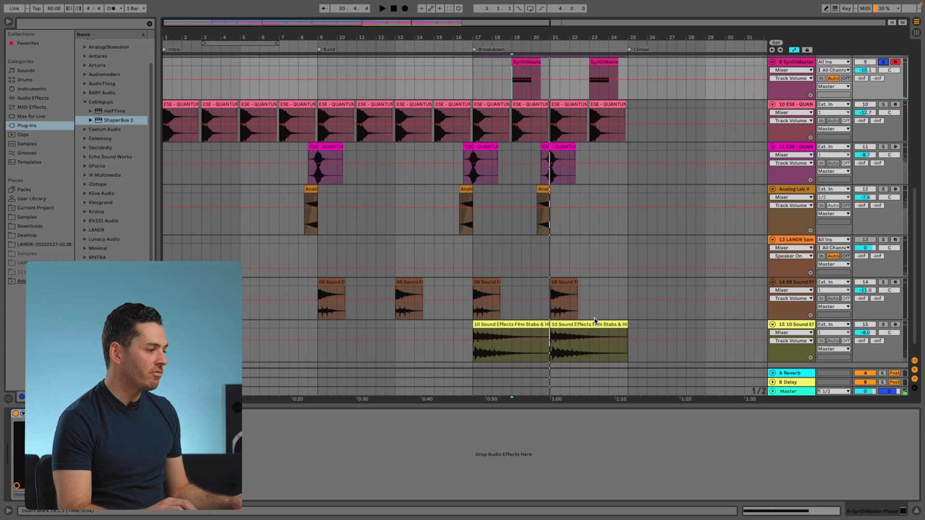
{"action": "key", "text": "space"}
{"action": "left_click", "coordinate": [594, 322]}
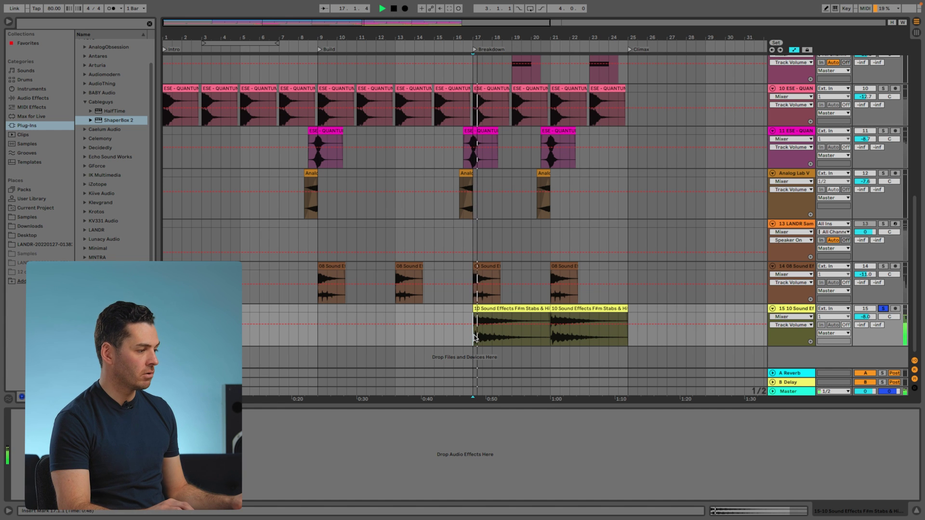
- Play the full Breakdown section with all tracks sounding and review its layers
{"action": "scroll", "coordinate": [502, 331], "scroll_direction": "up", "scroll_amount": 2}
{"action": "scroll", "coordinate": [477, 202], "scroll_direction": "down", "scroll_amount": 4}
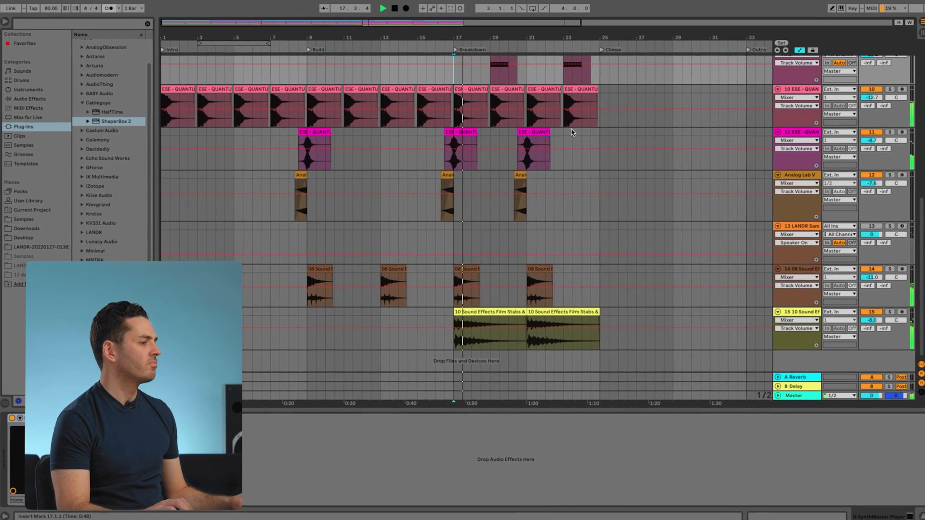
{"action": "scroll", "coordinate": [570, 130], "scroll_direction": "up", "scroll_amount": 5}
{"action": "scroll", "coordinate": [574, 131], "scroll_direction": "up", "scroll_amount": 4}
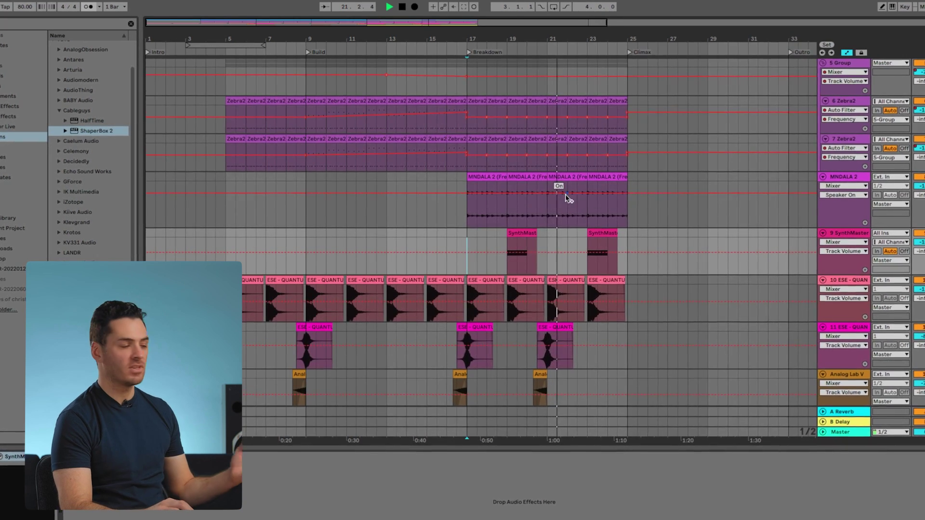
- Copy the Build section's clips and automation on all tracks to the Climax marker at bar 25
{"action": "scroll", "coordinate": [565, 195], "scroll_direction": "down", "scroll_amount": 5}
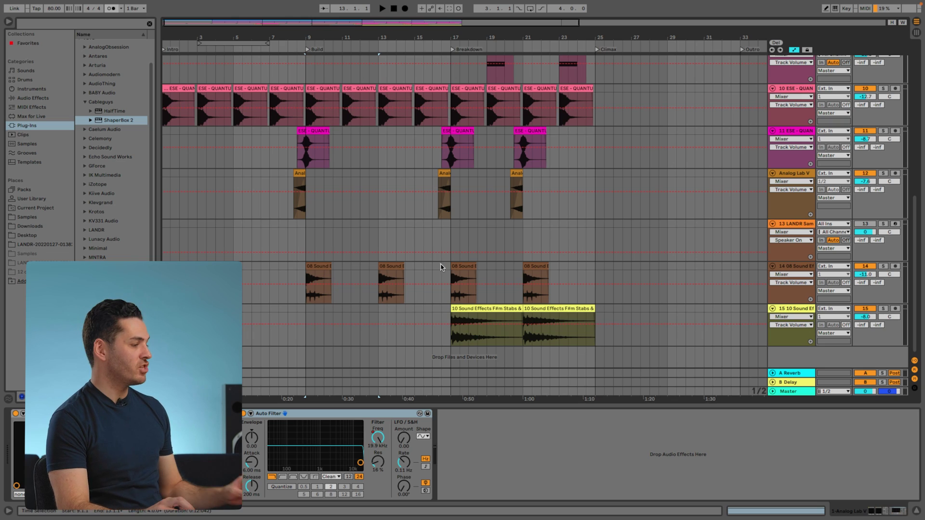
{"action": "left_click", "coordinate": [444, 268], "text": "shift"}
{"action": "left_click_drag", "start_coordinate": [313, 265], "coordinate": [601, 266]}
{"action": "left_click", "coordinate": [597, 155]}
{"action": "scroll", "coordinate": [592, 162], "scroll_direction": "up", "scroll_amount": 8}
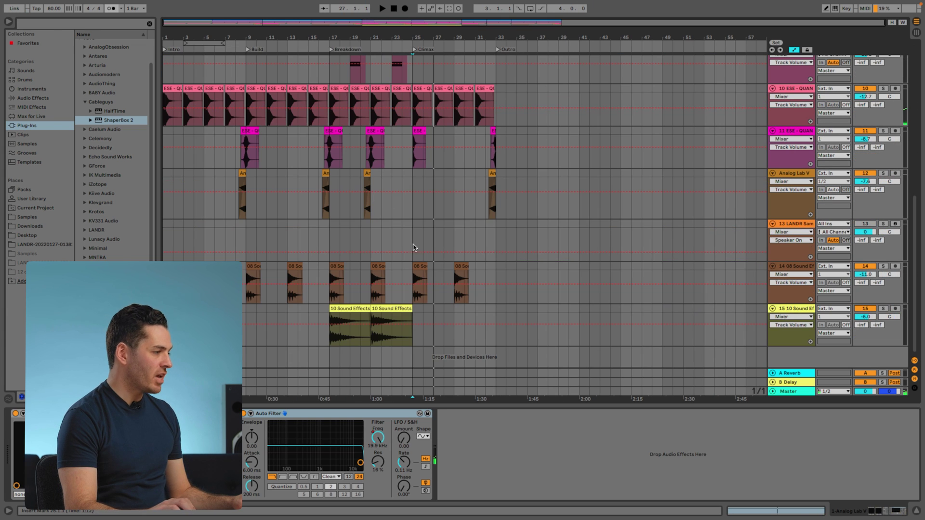
{"action": "scroll", "coordinate": [416, 255], "scroll_direction": "up", "scroll_amount": 6}
{"action": "scroll", "coordinate": [414, 255], "scroll_direction": "down", "scroll_amount": 7}
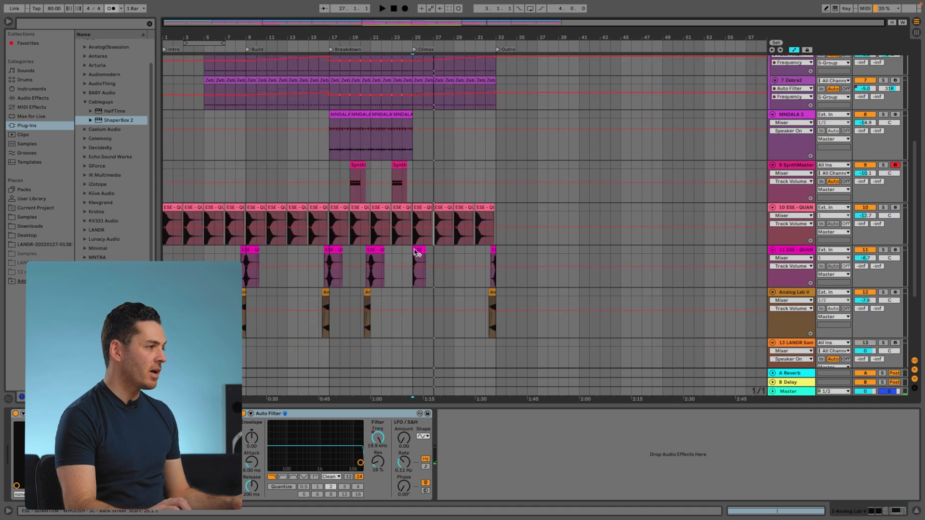
- Copy the short Analog Lab V audio clip to end at the Climax marker, and repeat the Stabs & Hits clip across the Climax
{"action": "left_click_drag", "start_coordinate": [394, 25], "coordinate": [394, 53]}
{"action": "left_click_drag", "start_coordinate": [315, 188], "coordinate": [450, 176]}
{"action": "left_click_drag", "start_coordinate": [344, 308], "coordinate": [611, 308]}
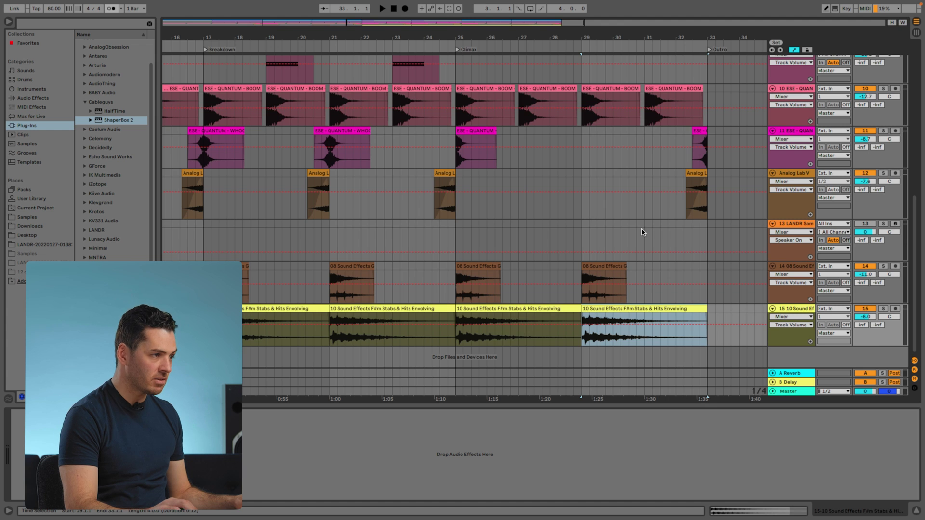
- Extend the MNDALA 2 clips through the Climax and fill that section with copies of the Intro's four-bar CUBE 2 clip
{"action": "key", "text": "ctrl+z"}
{"action": "key", "text": "ctrl+d"}
{"action": "key", "text": "ctrl+d"}
{"action": "key", "text": "ctrl+d"}
{"action": "key", "text": "ctrl+d"}
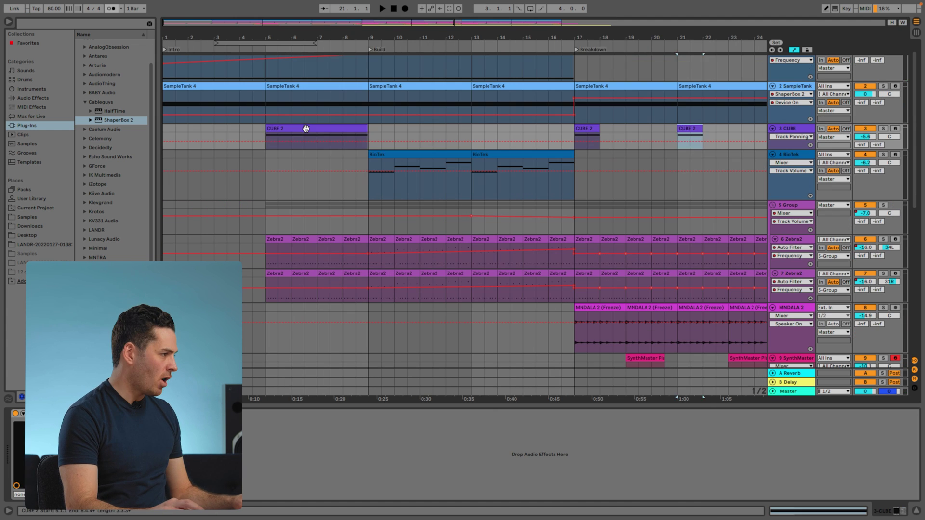
{"action": "left_click_drag", "start_coordinate": [306, 129], "coordinate": [631, 129]}
- Copy the SynthMaster clip from bar 23 to the start of the Climax at bar 25 and audition it
{"action": "scroll", "coordinate": [624, 128], "scroll_direction": "right", "scroll_amount": 5}
{"action": "scroll", "coordinate": [624, 127], "scroll_direction": "down", "scroll_amount": 6}
{"action": "left_click", "coordinate": [295, 87]}
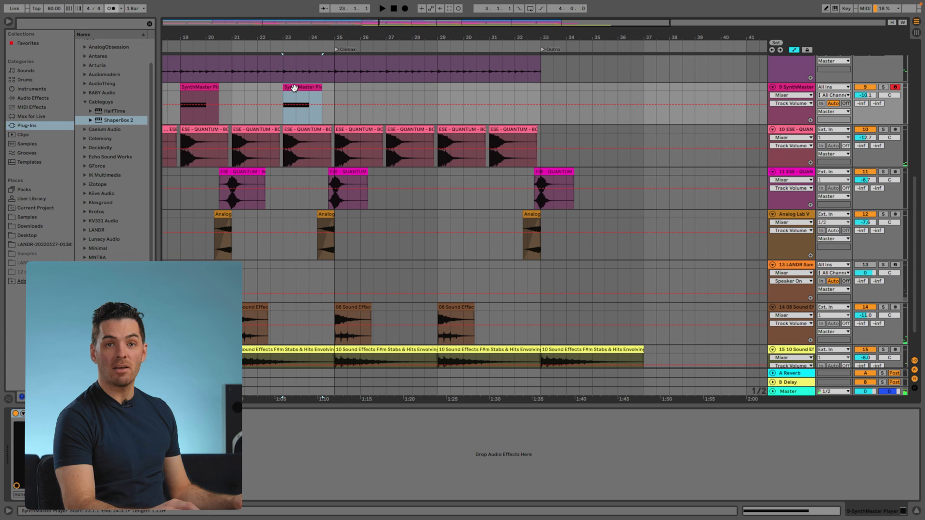
{"action": "key", "text": "ctrl+d"}
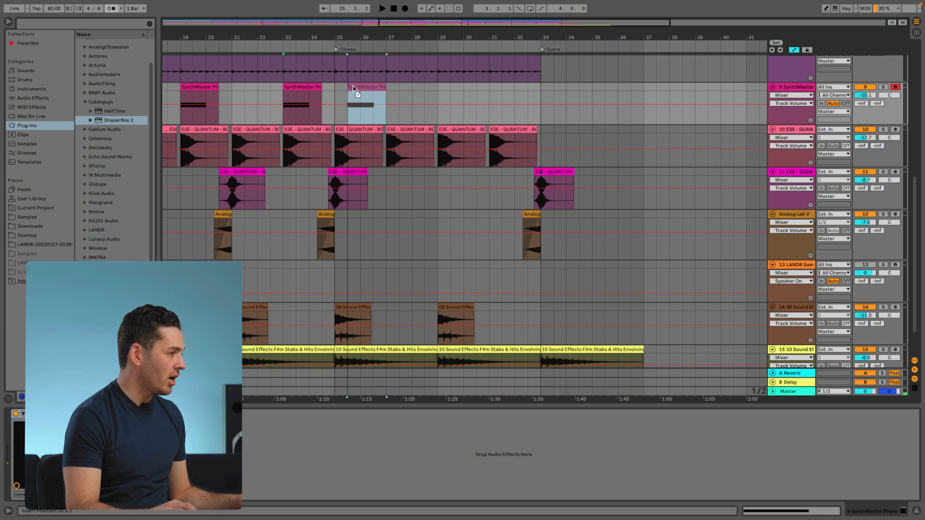
{"action": "left_click", "coordinate": [335, 118]}
{"action": "key", "text": "space"}
{"action": "left_click", "coordinate": [348, 87]}
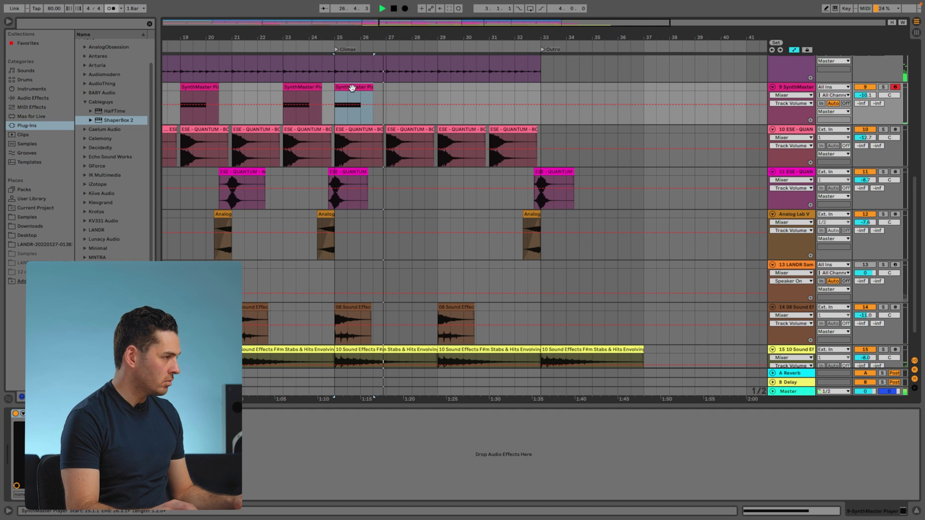
{"action": "key", "text": "space"}
- Repeat the SynthMaster clip at bars 27, 29 and 31 of the Climax
{"action": "scroll", "coordinate": [352, 88], "scroll_direction": "down", "scroll_amount": 1}
{"action": "scroll", "coordinate": [366, 82], "scroll_direction": "left", "scroll_amount": 2}
{"action": "key", "text": "ctrl+d"}
{"action": "left_click_drag", "start_coordinate": [453, 73], "coordinate": [495, 68]}
{"action": "key", "text": "ctrl+d"}
{"action": "key", "text": "ctrl+d"}
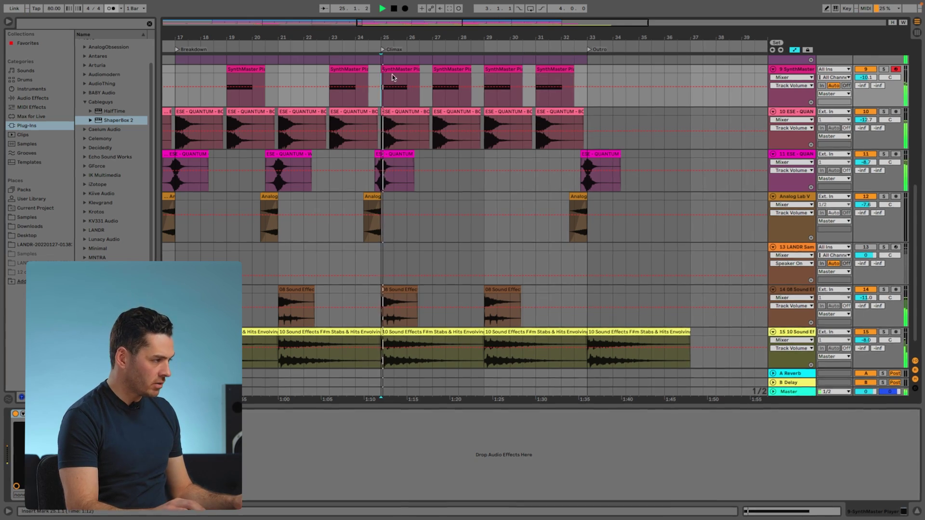
- Play the Climax section from bar 25 and review the layers on every track
{"action": "scroll", "coordinate": [463, 163], "scroll_direction": "down", "scroll_amount": 1}
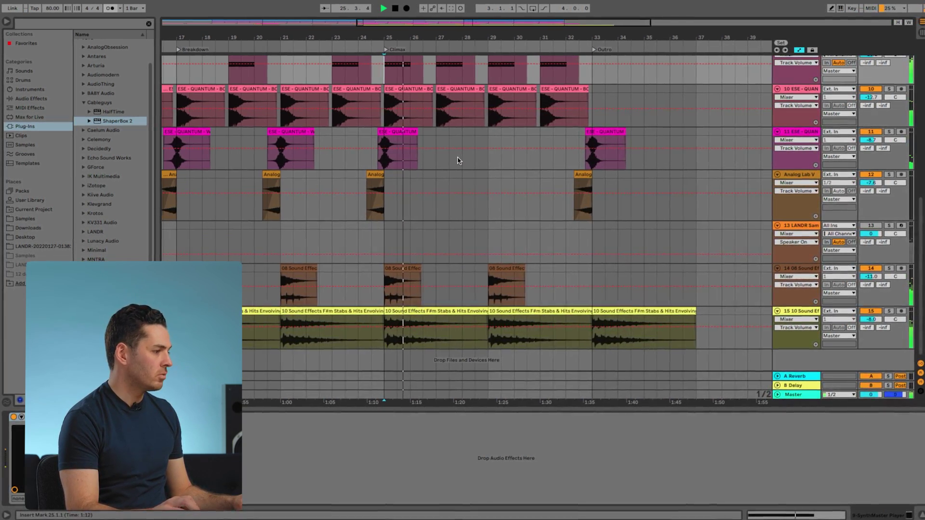
{"action": "scroll", "coordinate": [458, 161], "scroll_direction": "up", "scroll_amount": 7}
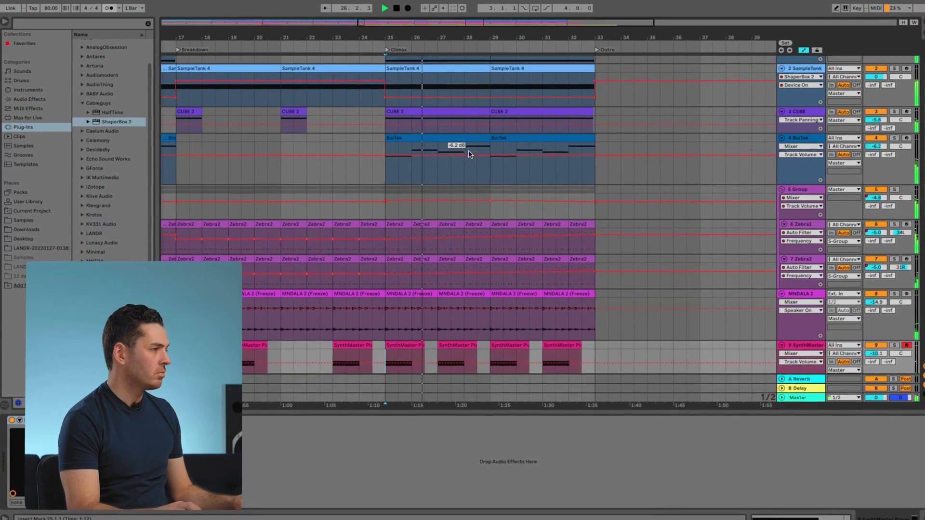
{"action": "scroll", "coordinate": [470, 151], "scroll_direction": "up", "scroll_amount": 1}
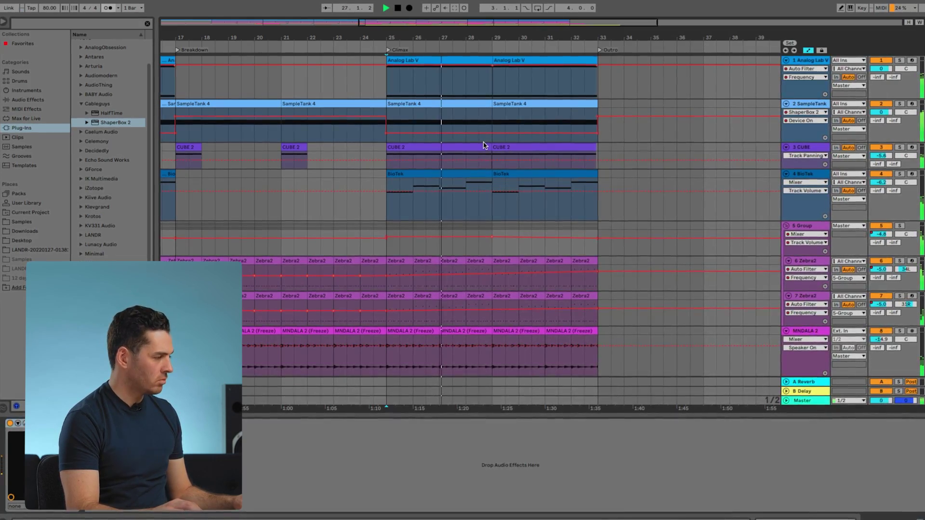
{"action": "scroll", "coordinate": [484, 144], "scroll_direction": "down", "scroll_amount": 8}
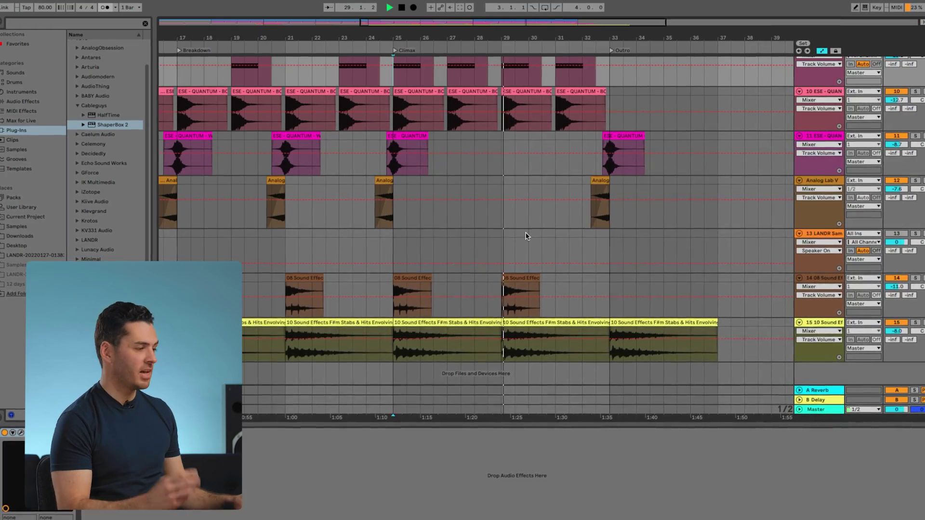
{"action": "scroll", "coordinate": [539, 235], "scroll_direction": "up", "scroll_amount": 8}
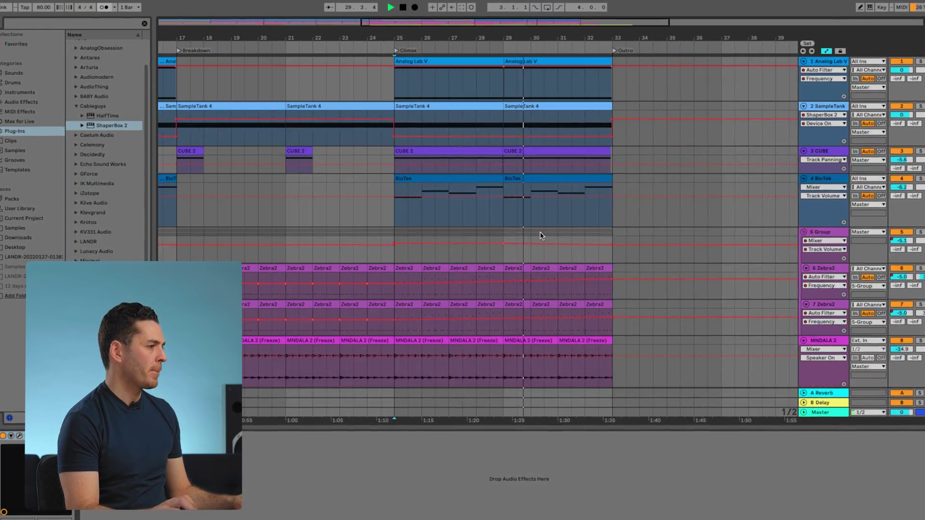
{"action": "left_click_drag", "start_coordinate": [495, 38], "coordinate": [495, 24]}
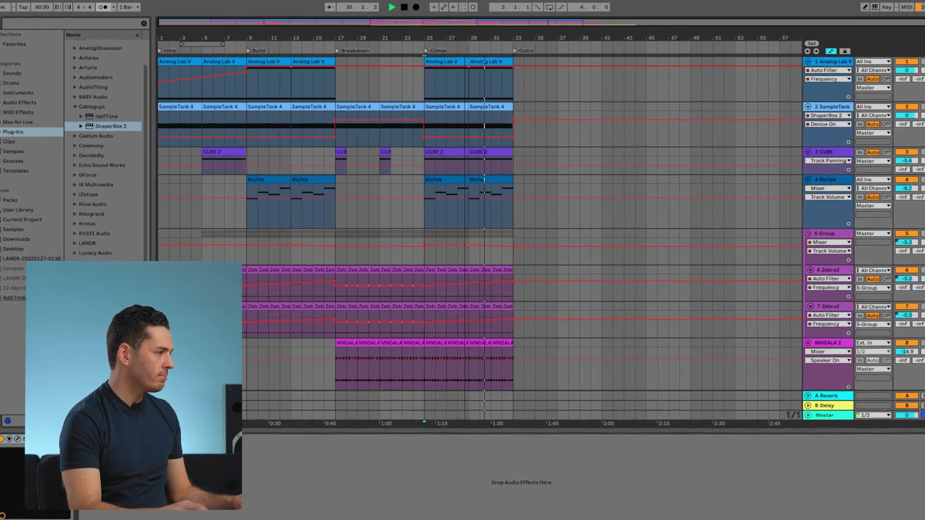
- Load Spitfire Audio's BBC Symphony Orchestra on a new track below the SampleTank track
{"action": "left_click", "coordinate": [527, 140]}
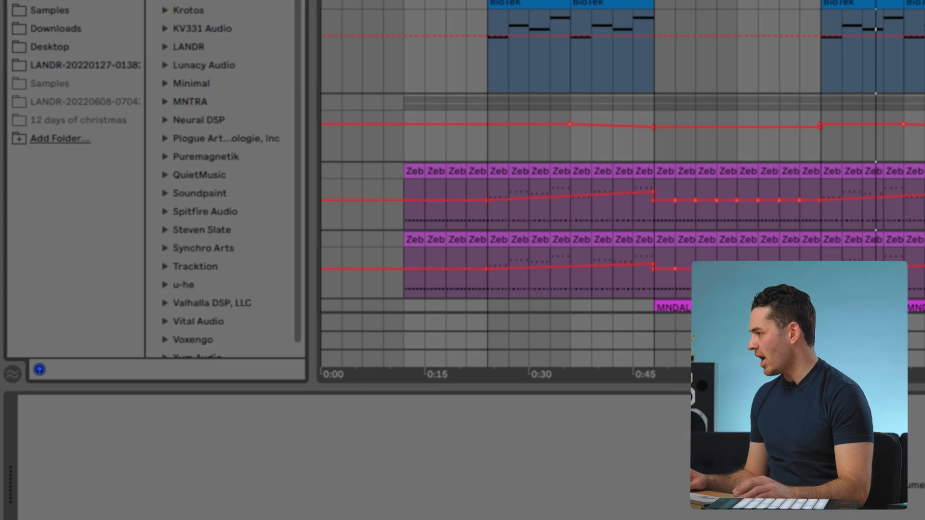
{"action": "left_click", "coordinate": [165, 208]}
{"action": "left_click", "coordinate": [216, 230]}
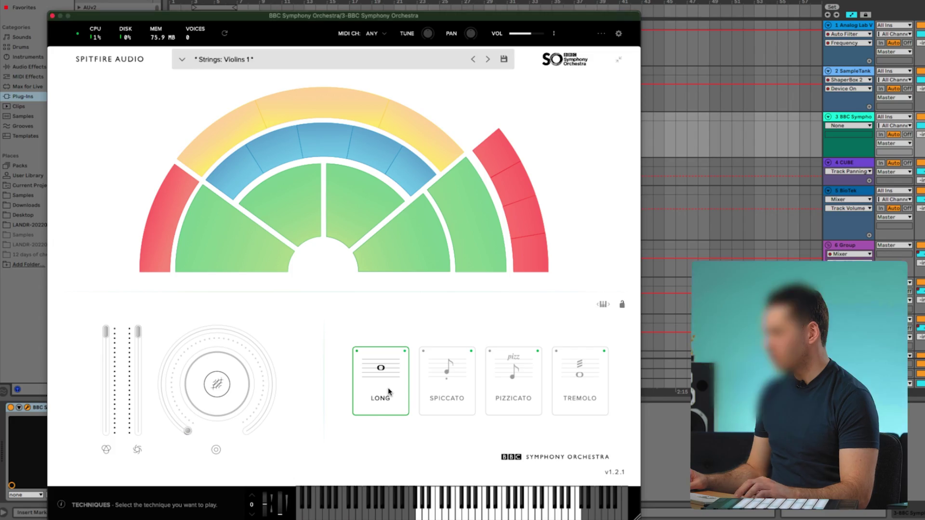
- Copy the two Climax BioTek clips onto the BBC Symphony Orchestra track at bar 25 and play them in solo
{"action": "left_click", "coordinate": [420, 215]}
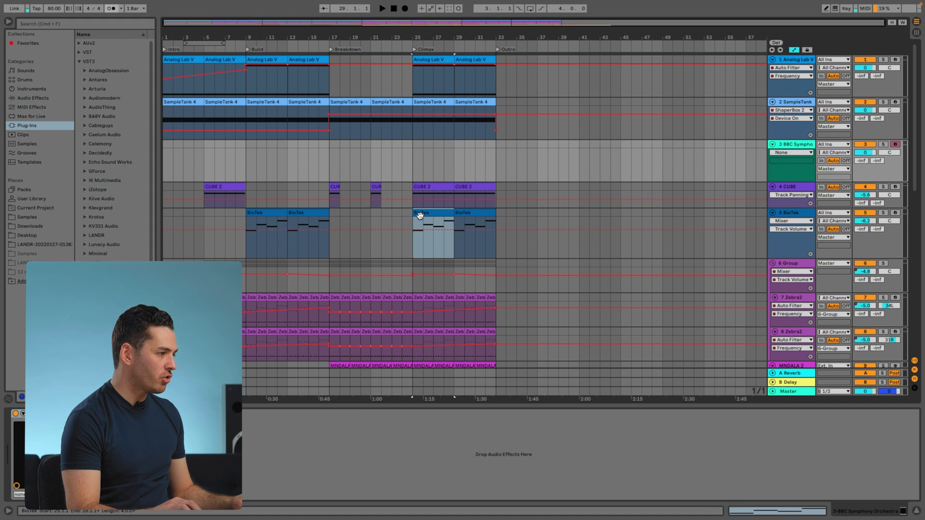
{"action": "left_click", "coordinate": [474, 212], "text": "shift"}
{"action": "left_click_drag", "start_coordinate": [473, 211], "coordinate": [415, 164]}
{"action": "key", "text": "space"}
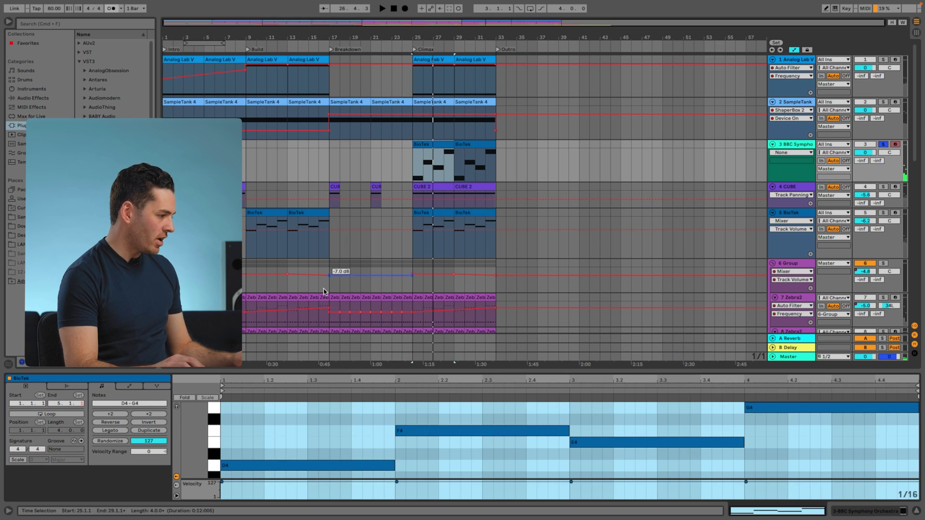
- Transpose the first BBC Symphony Orchestra clip in the Climax down an octave and the second up an octave, playing the result
{"action": "key", "text": "super+a"}
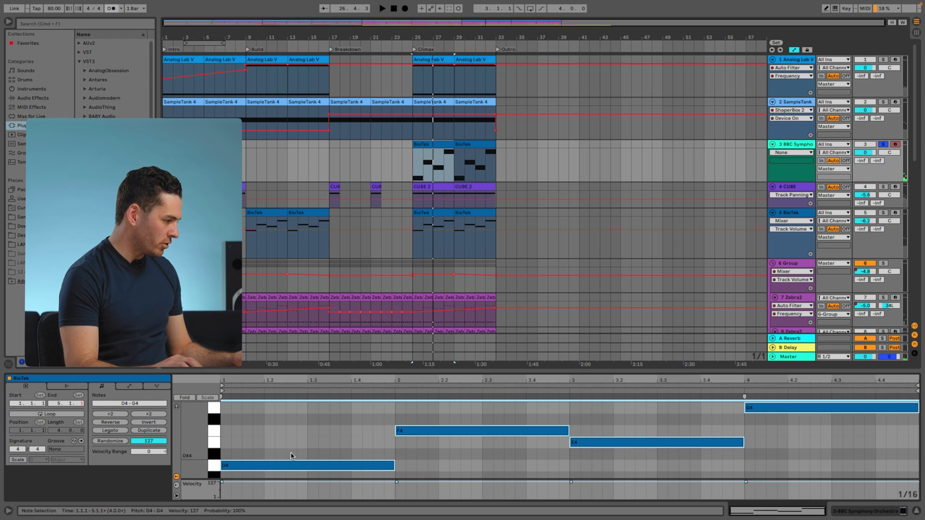
{"action": "left_click", "coordinate": [474, 143]}
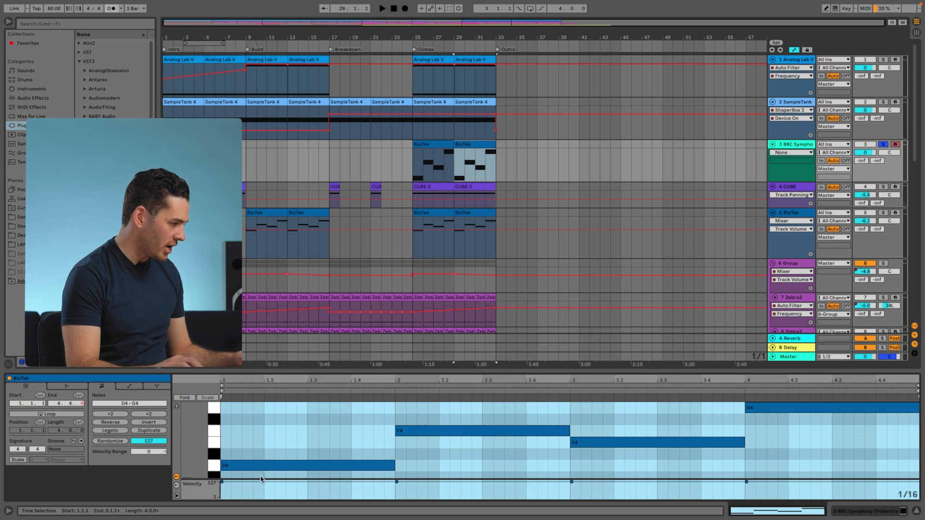
{"action": "key", "text": "shift+Up"}
{"action": "key", "text": "Up"}
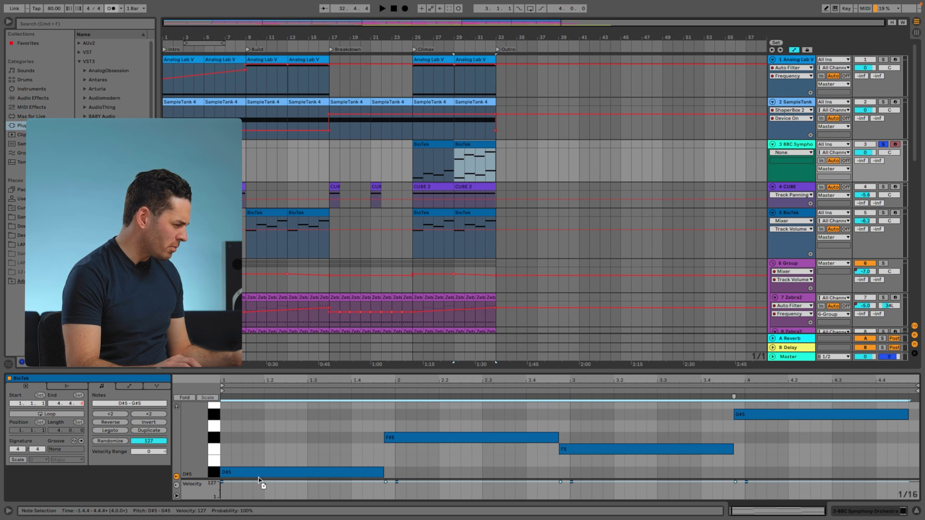
{"action": "key", "text": "Down"}
{"action": "key", "text": "space"}
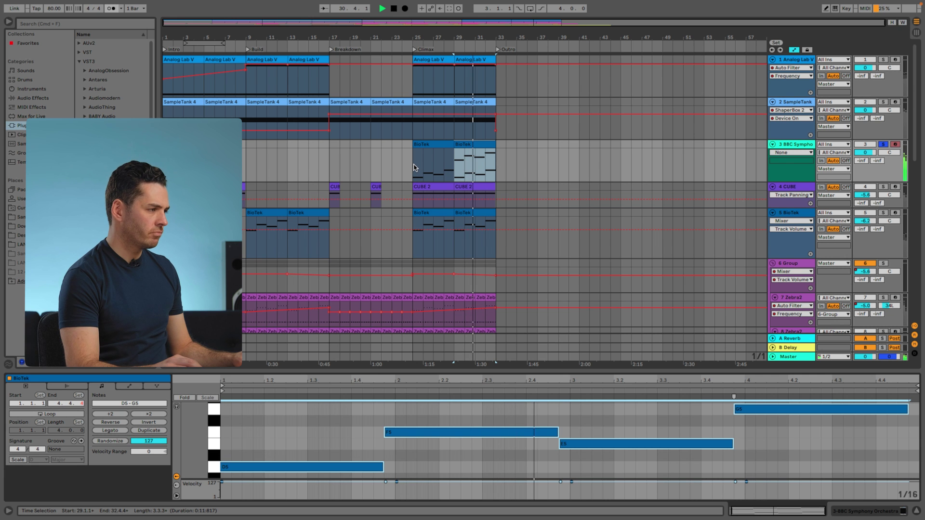
{"action": "left_click", "coordinate": [533, 149]}
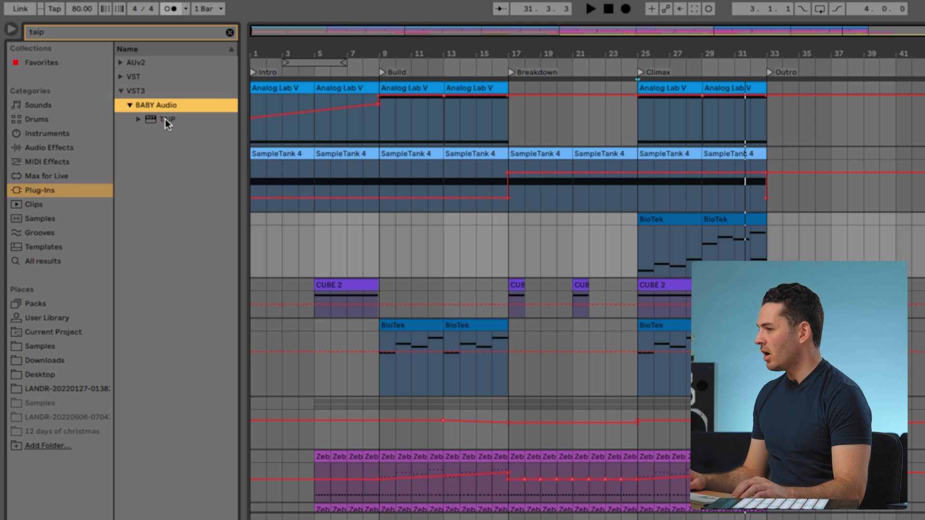
- Load Baby Audio's TAIP on the BBC Symphony Orchestra track and raise its Drive during playback
{"action": "left_click_drag", "start_coordinate": [108, 79], "coordinate": [449, 156]}
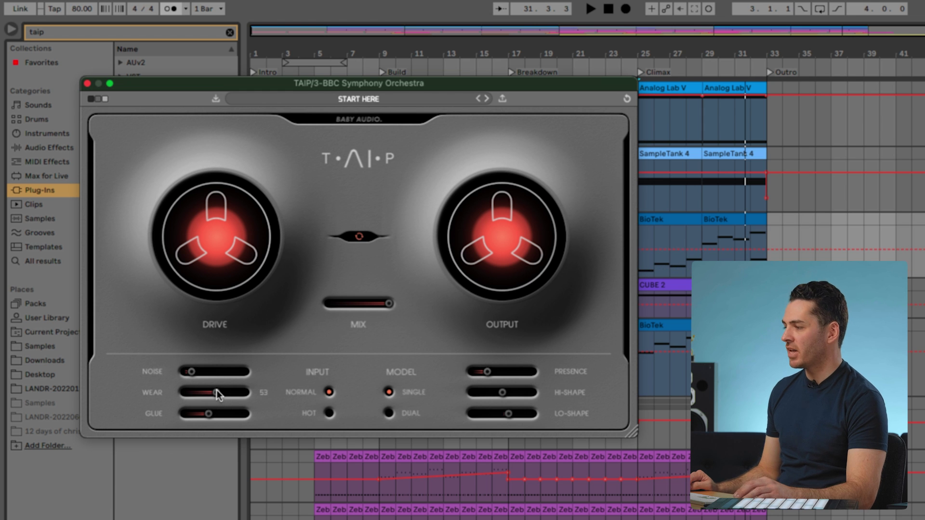
{"action": "key", "text": "space"}
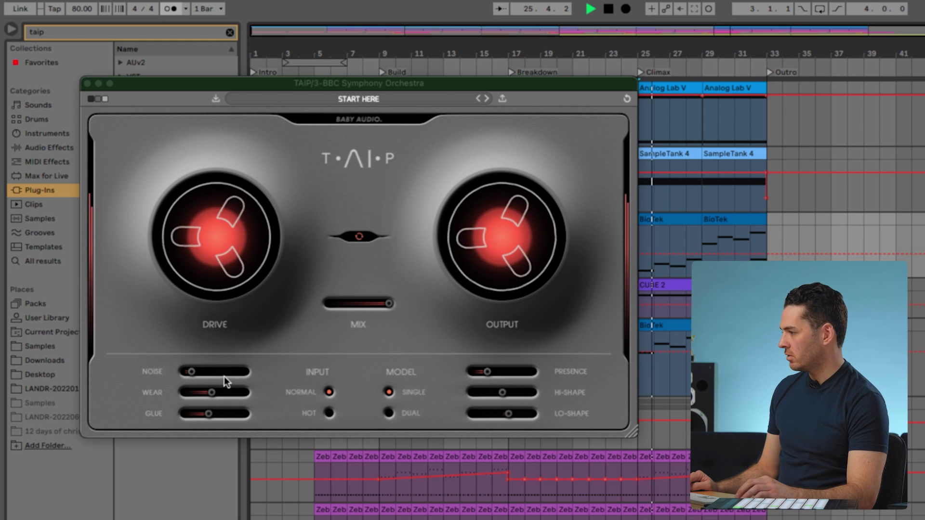
{"action": "left_click", "coordinate": [196, 238]}
{"action": "left_click_drag", "start_coordinate": [196, 238], "coordinate": [195, 195]}
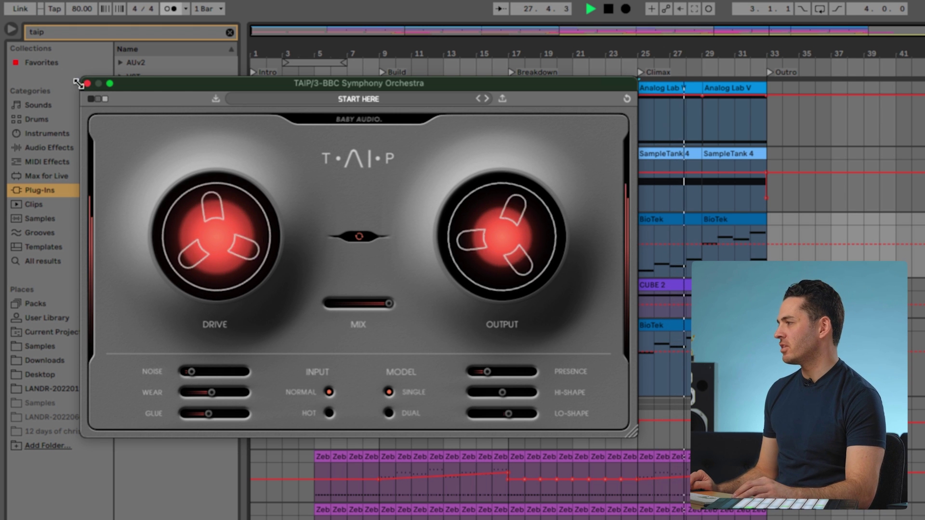
{"action": "left_click", "coordinate": [88, 83]}
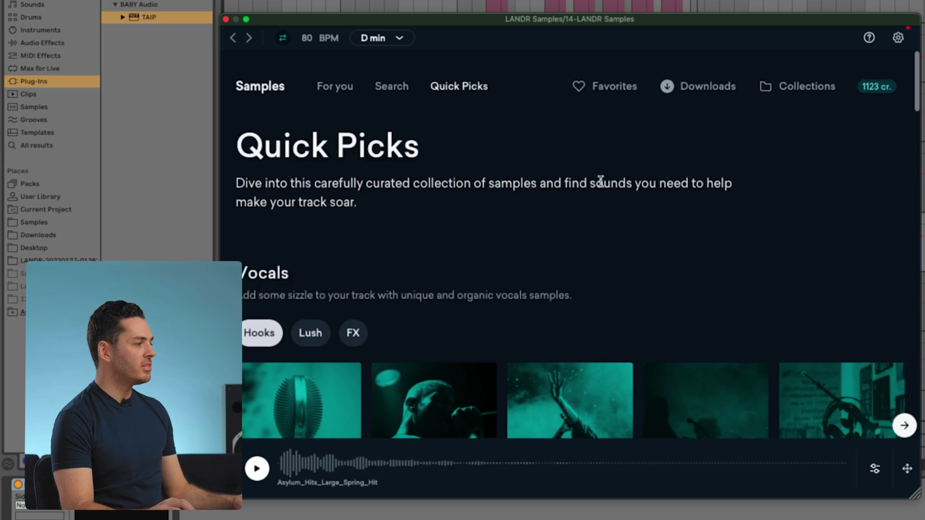
- Find the SFX section in the LANDR Samples Quick Picks and open the Risers collection
{"action": "scroll", "coordinate": [601, 181], "scroll_direction": "down", "scroll_amount": 20}
{"action": "scroll", "coordinate": [593, 182], "scroll_direction": "up", "scroll_amount": 8}
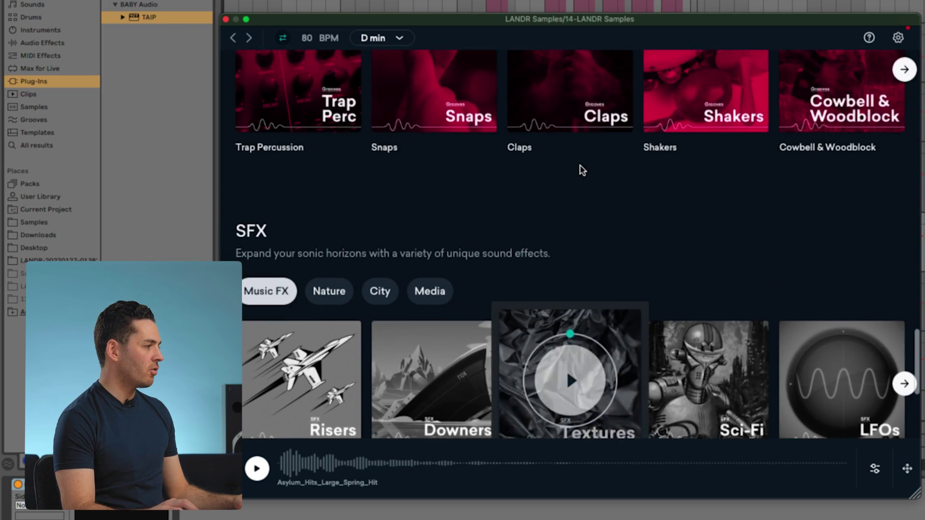
{"action": "scroll", "coordinate": [580, 172], "scroll_direction": "down", "scroll_amount": 3}
{"action": "left_click", "coordinate": [303, 253]}
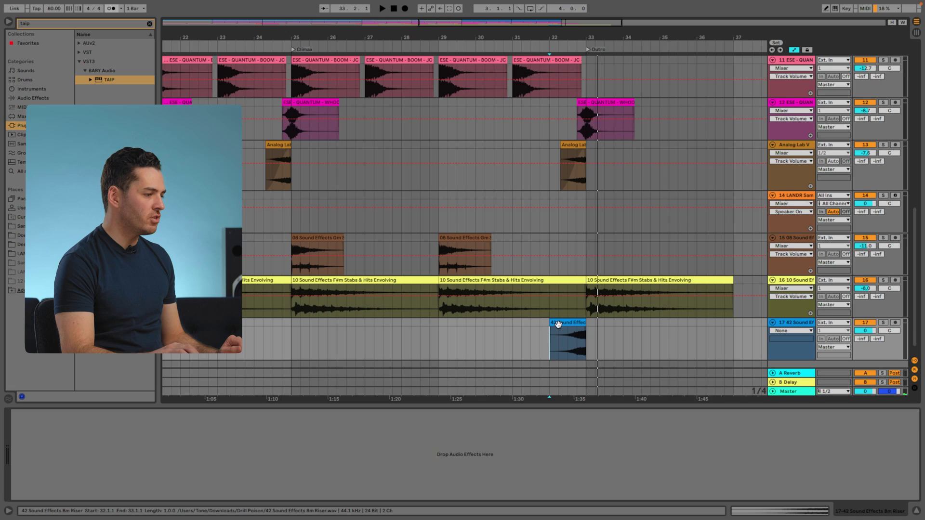
- Stretch the 42 Sound Effects Bm Riser clip back to start at bar 31, set its warp mode to Complex and audition it
{"action": "double_click", "coordinate": [558, 323]}
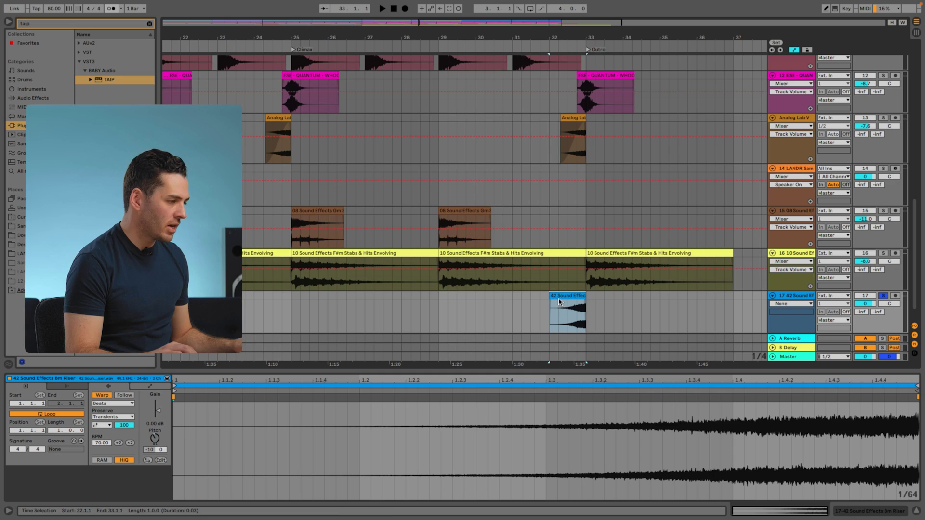
{"action": "left_click_drag", "start_coordinate": [552, 295], "coordinate": [512, 296]}
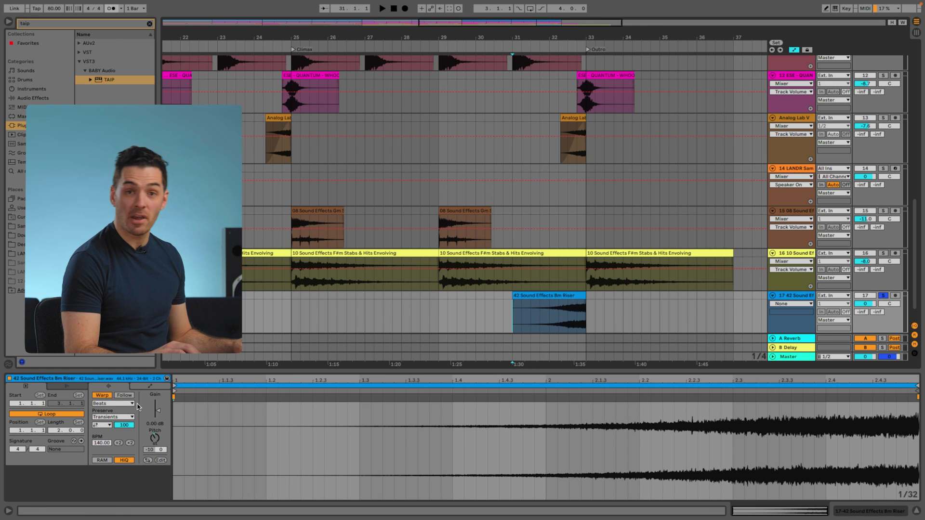
{"action": "left_click", "coordinate": [114, 403]}
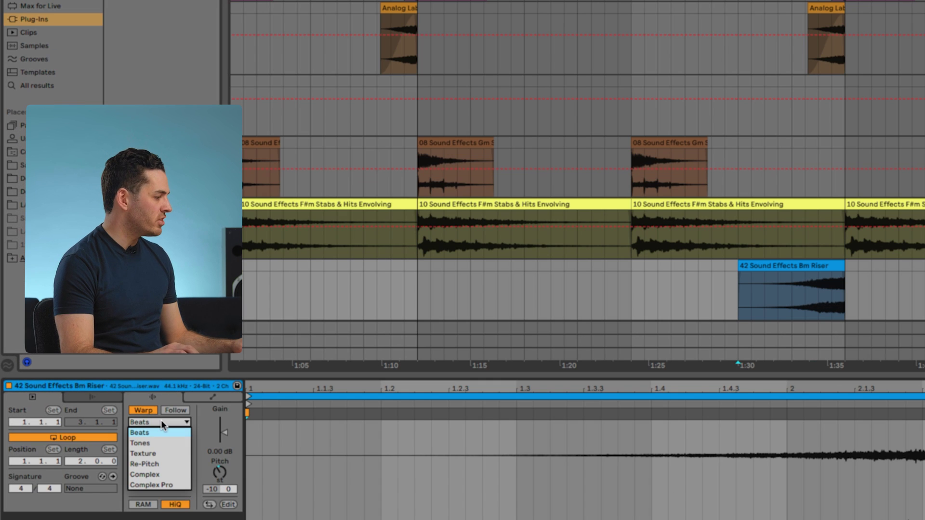
{"action": "left_click", "coordinate": [157, 473]}
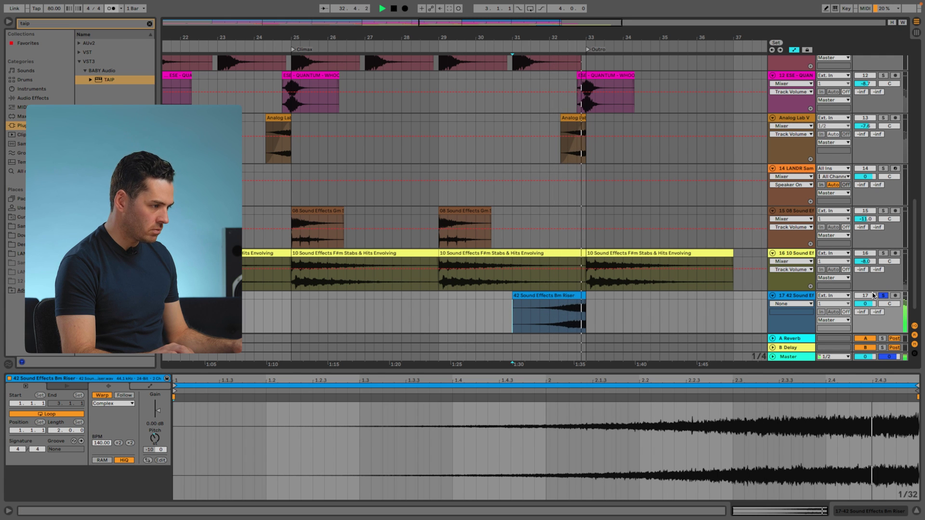
{"action": "key", "text": "space"}
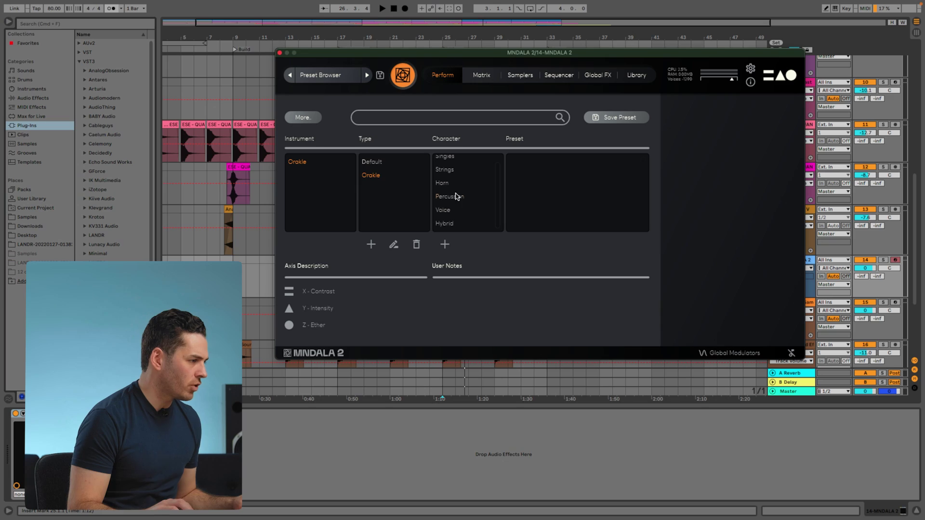
- Audition the Wyrd preset from MNDALA 2's Orakle Percussion sounds and load the Mora preset
{"action": "left_click", "coordinate": [516, 227]}
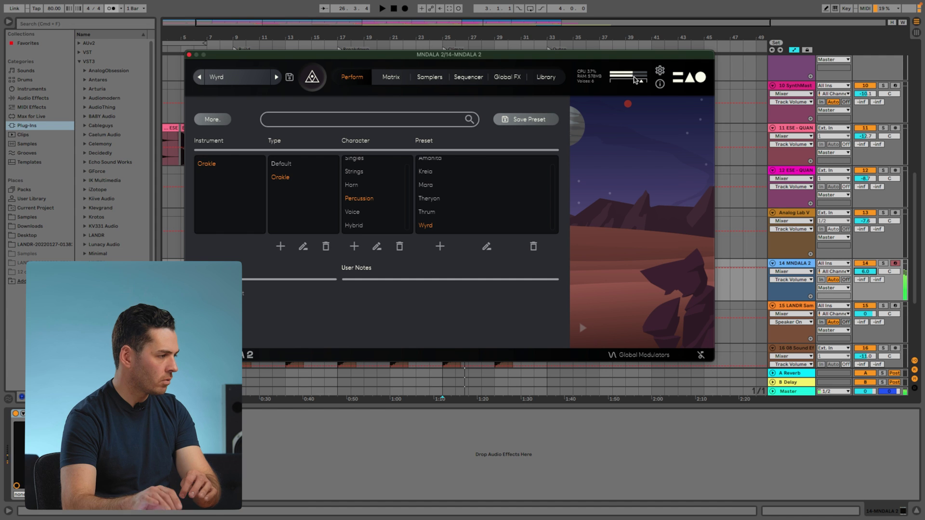
{"action": "left_click", "coordinate": [426, 185]}
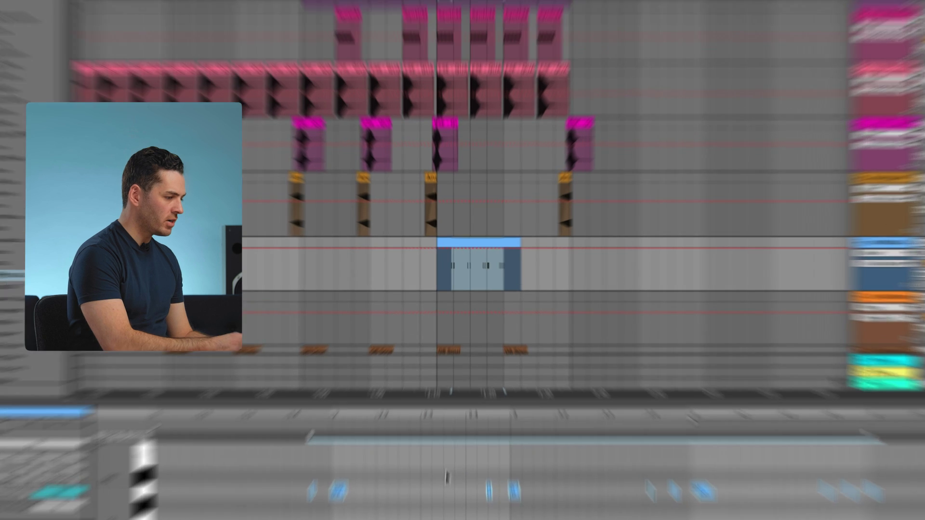
- Quantize the recorded MNDALA 2 notes and copy the D3 note at bar 2 to the start of the clip
{"action": "key", "text": "super+shift+u"}
{"action": "left_click", "coordinate": [484, 233]}
{"action": "left_click", "coordinate": [490, 252]}
{"action": "left_click", "coordinate": [437, 284]}
{"action": "left_click", "coordinate": [317, 450]}
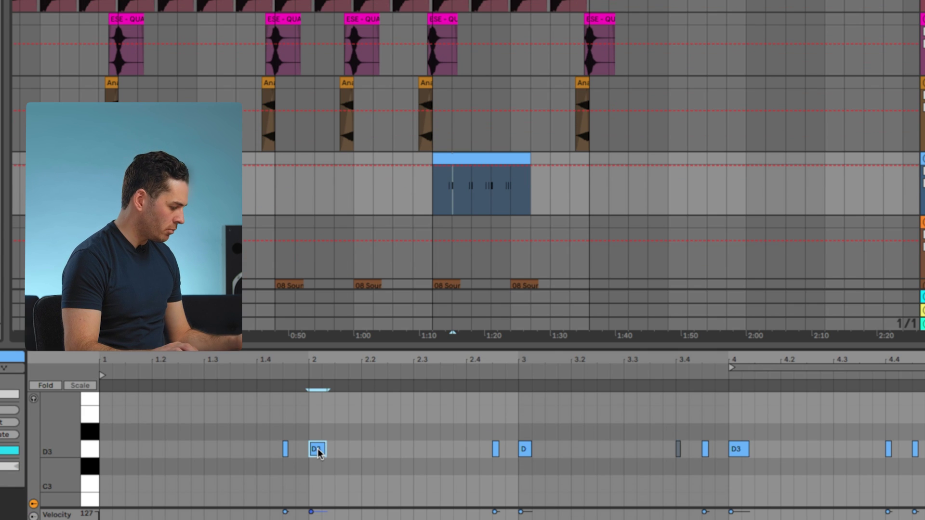
{"action": "left_click_drag", "start_coordinate": [319, 450], "coordinate": [153, 451]}
- Enable note preview in the MNDALA 2 clip and audition the lower keys down to D2
{"action": "scroll", "coordinate": [73, 402], "scroll_direction": "down", "scroll_amount": 3}
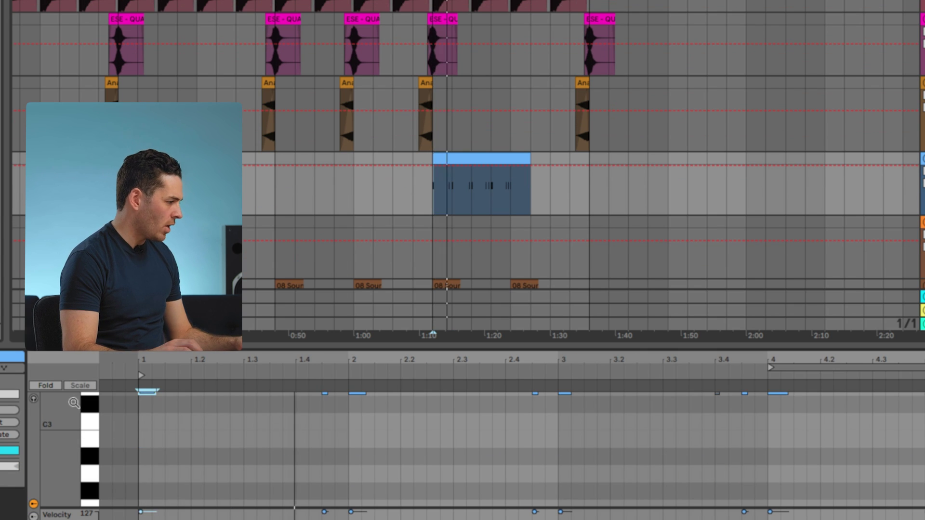
{"action": "left_click", "coordinate": [33, 399]}
{"action": "scroll", "coordinate": [72, 434], "scroll_direction": "down", "scroll_amount": 3}
{"action": "left_click", "coordinate": [91, 479]}
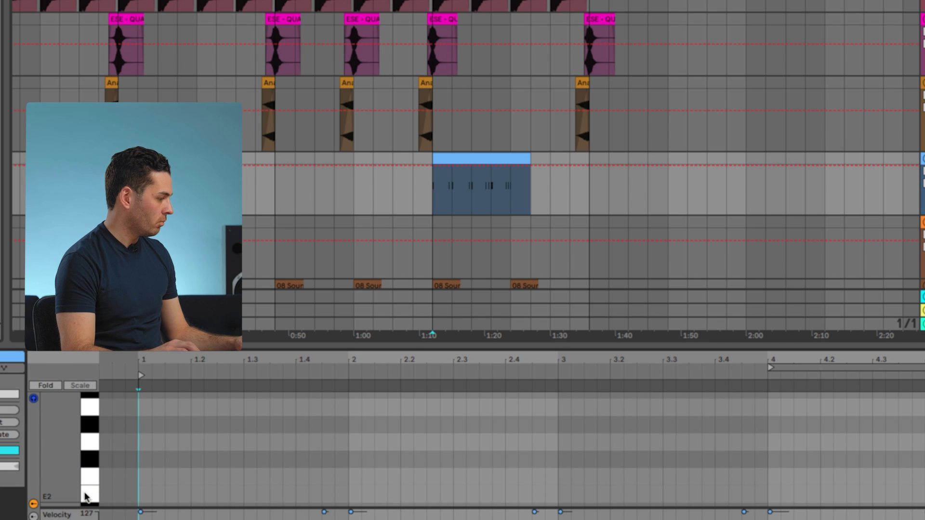
{"action": "scroll", "coordinate": [87, 482], "scroll_direction": "down", "scroll_amount": 3}
{"action": "left_click", "coordinate": [93, 460]}
{"action": "left_click", "coordinate": [93, 415]}
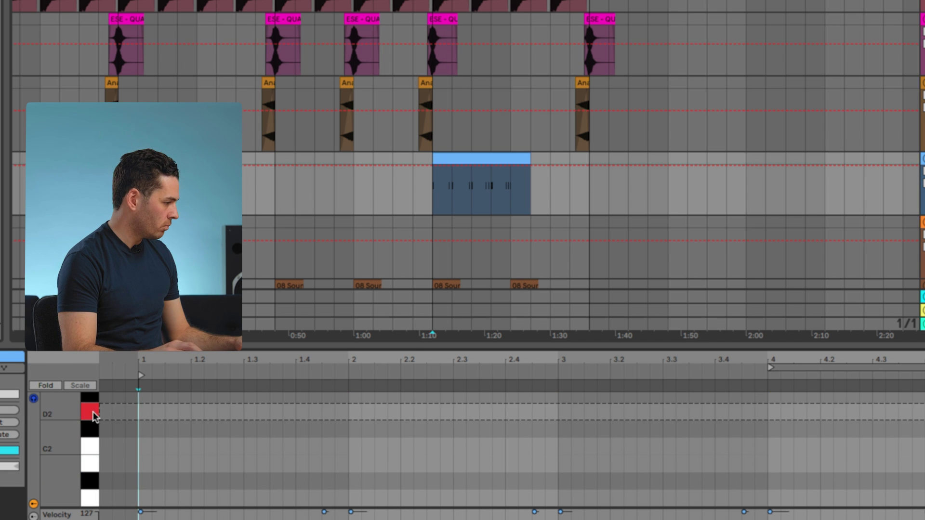
- Transpose the MNDALA 2 clip's D3 notes down one octave to D2 during playback
{"action": "scroll", "coordinate": [95, 409], "scroll_direction": "up", "scroll_amount": 5}
{"action": "left_click", "coordinate": [160, 421]}
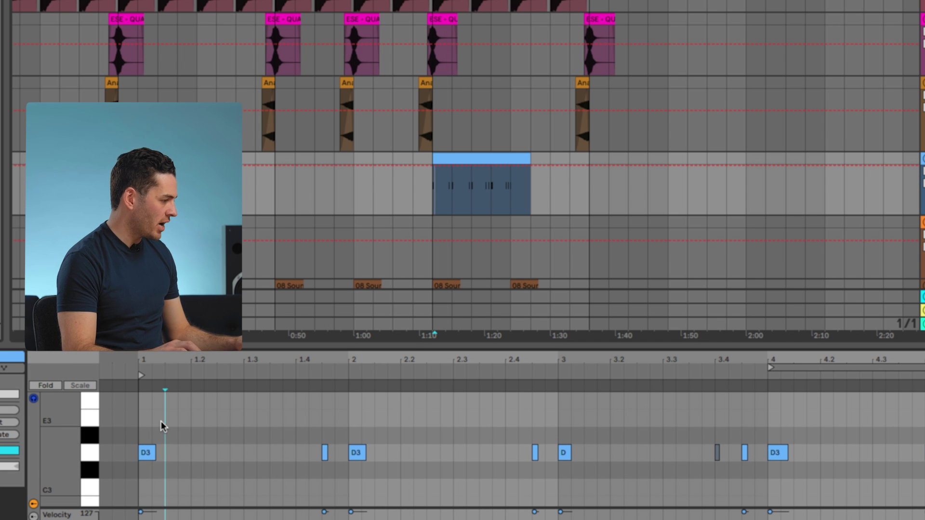
{"action": "key", "text": "space"}
{"action": "key", "text": "shift+Down"}
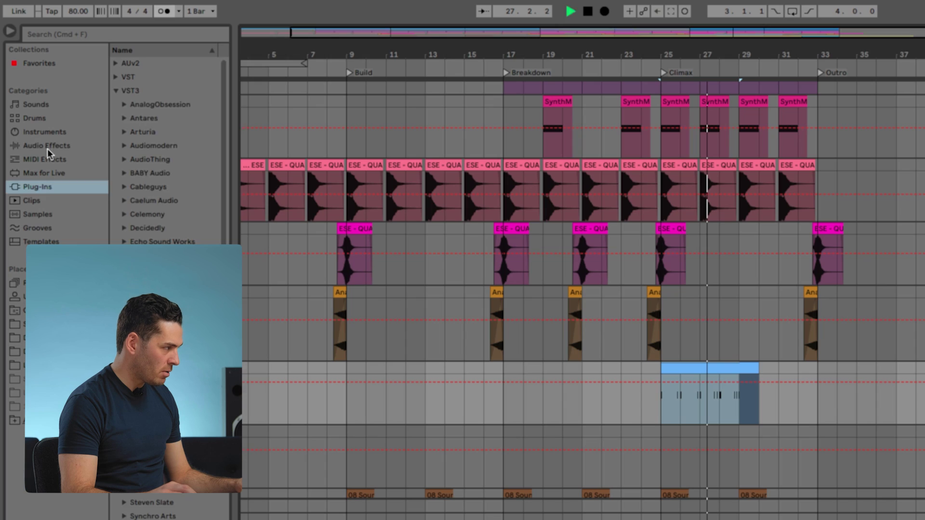
- Add a Compressor with Makeup to the MNDALA 2 track, with threshold -35 dB, attack 0.16 ms and release 498 ms
{"action": "left_click", "coordinate": [47, 146]}
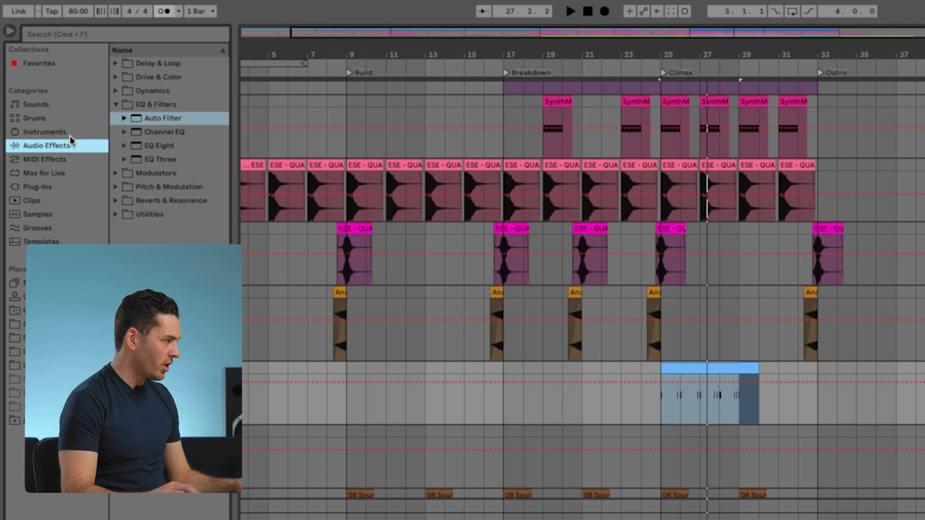
{"action": "left_click", "coordinate": [116, 90]}
{"action": "double_click", "coordinate": [137, 106]}
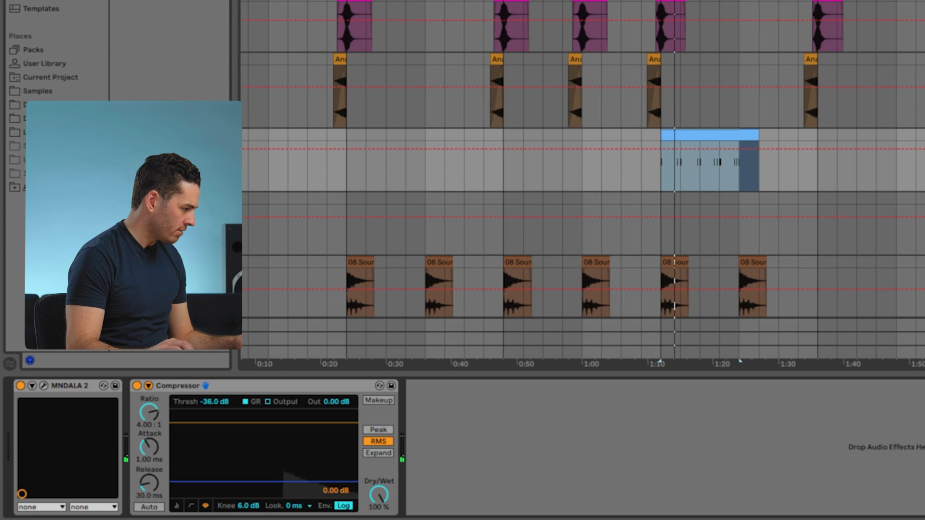
{"action": "left_click", "coordinate": [379, 400]}
{"action": "left_click_drag", "start_coordinate": [149, 447], "coordinate": [152, 487]}
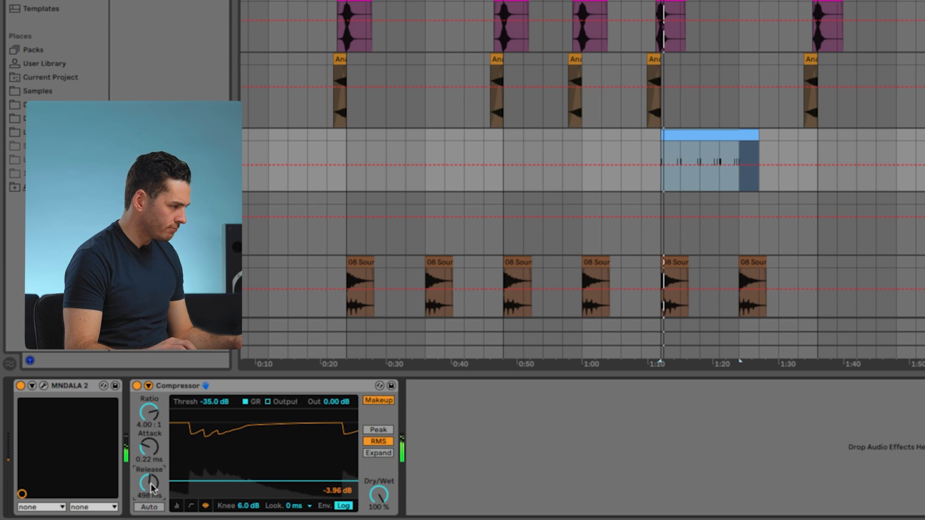
{"action": "left_click_drag", "start_coordinate": [149, 447], "coordinate": [148, 451]}
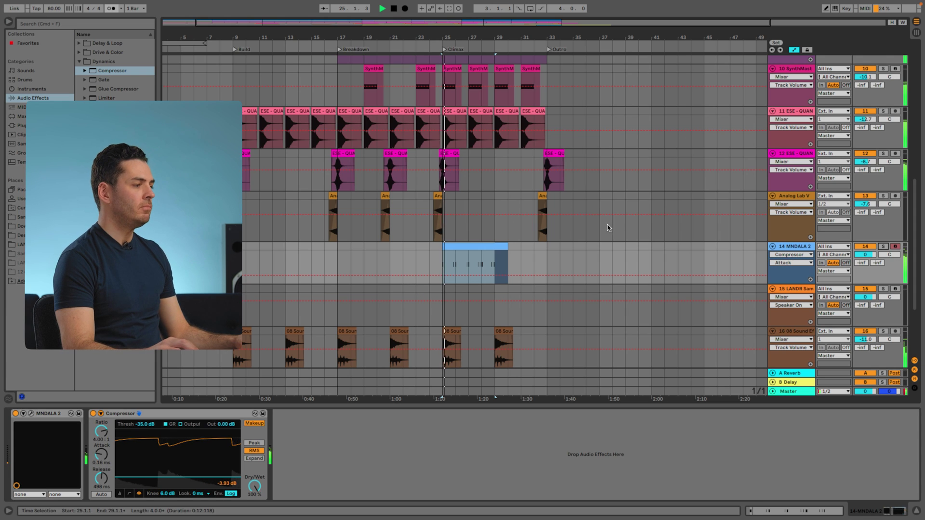
- Delete the stray note before 3.4 and the note at bar 5 in the MNDALA 2 clip, and extend its pattern through the Climax
{"action": "double_click", "coordinate": [482, 270]}
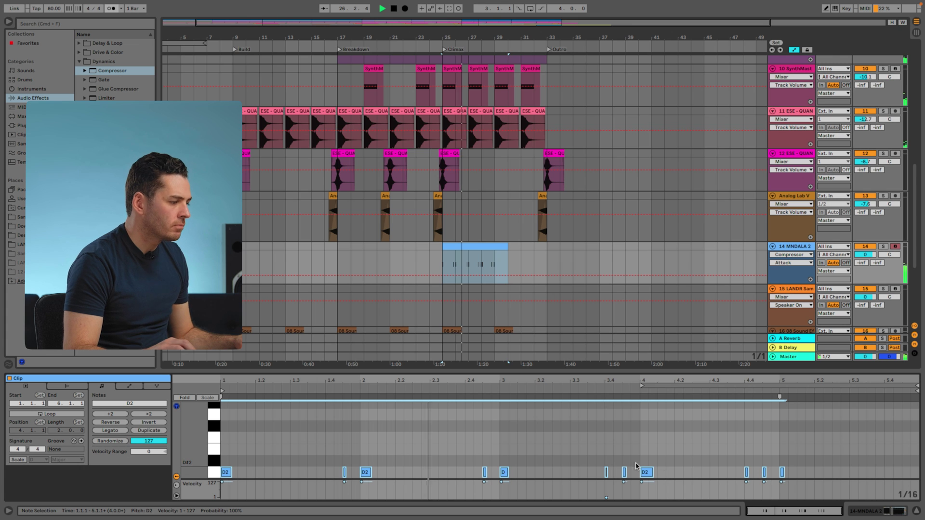
{"action": "left_click", "coordinate": [603, 462]}
{"action": "key", "text": "Delete"}
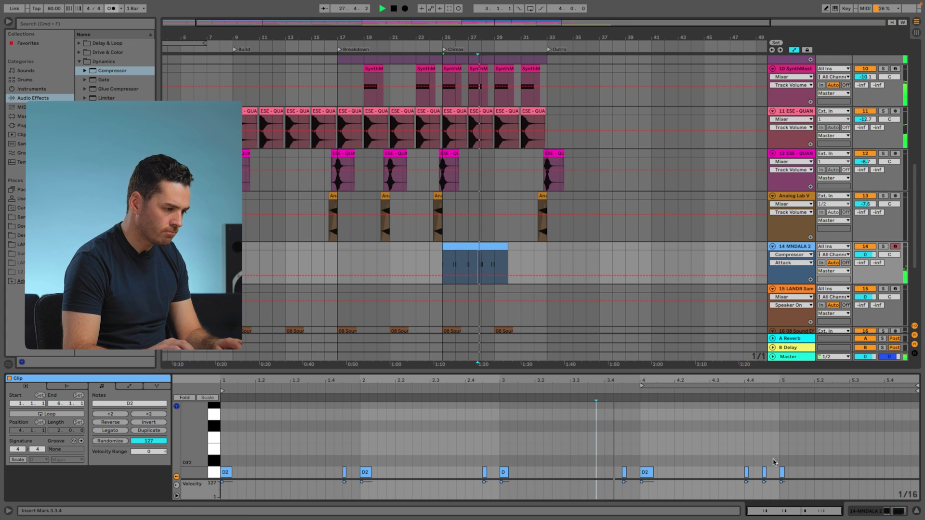
{"action": "left_click", "coordinate": [778, 464]}
{"action": "key", "text": "Delete"}
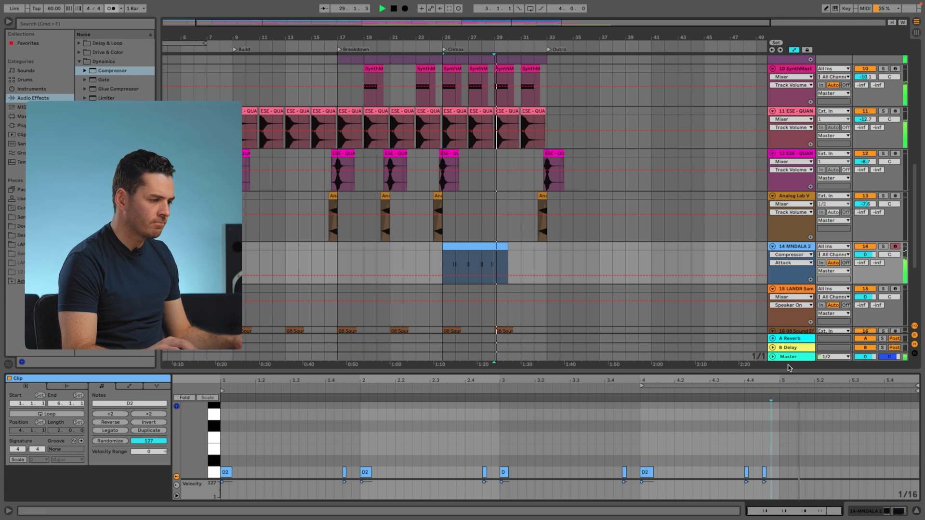
{"action": "key", "text": "space"}
{"action": "left_click_drag", "start_coordinate": [500, 247], "coordinate": [547, 247]}
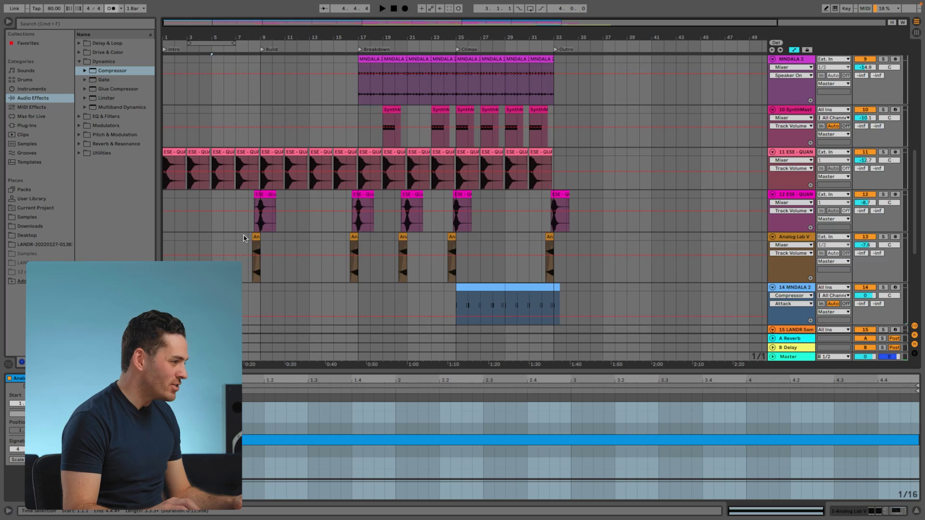
- Copy the Intro clips and automation of all tracks, bars 1 to 9, into the Outro at bar 33
{"action": "scroll", "coordinate": [250, 241], "scroll_direction": "down", "scroll_amount": 8}
{"action": "scroll", "coordinate": [252, 241], "scroll_direction": "up", "scroll_amount": 3}
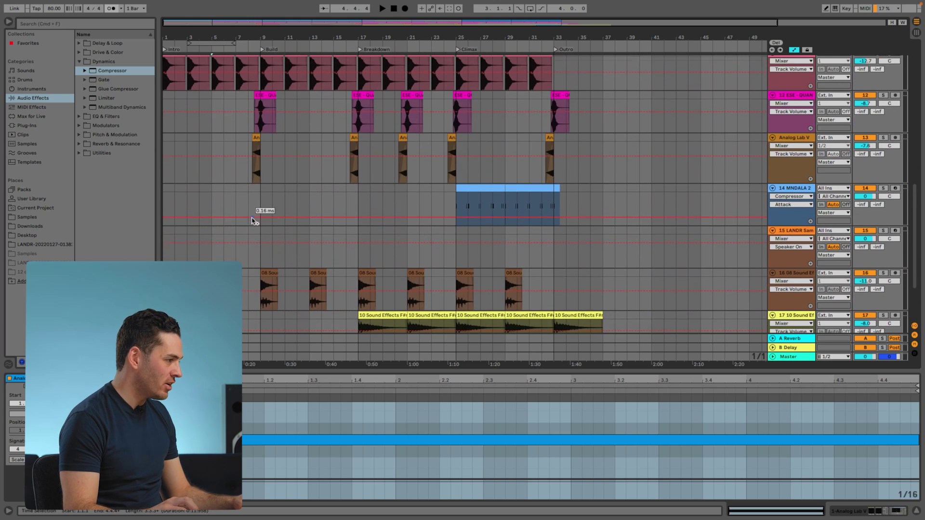
{"action": "scroll", "coordinate": [264, 322], "scroll_direction": "down", "scroll_amount": 2}
{"action": "left_click_drag", "start_coordinate": [651, 289], "coordinate": [557, 83]}
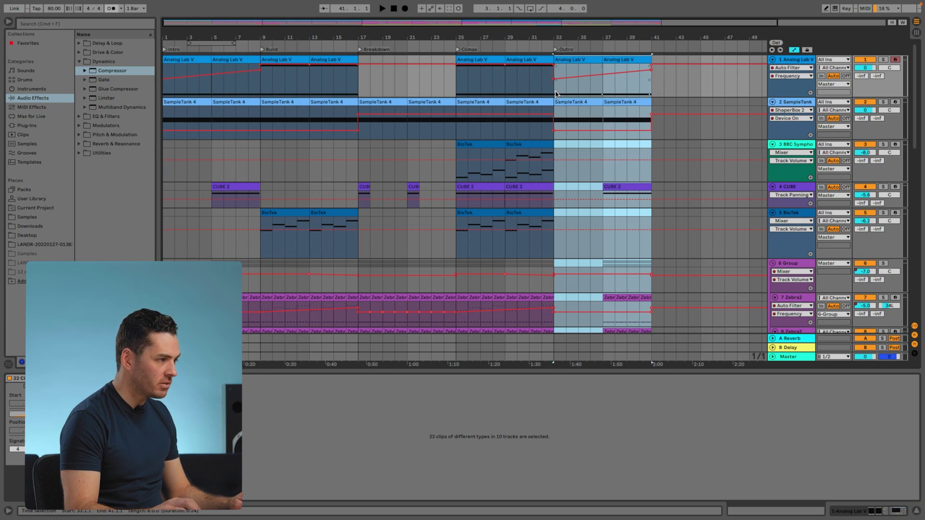
- Play the Outro and slope the Analog Lab V Auto Filter Frequency automation down to about 2.54 kHz at bar 41
{"action": "key", "text": "space"}
{"action": "left_click", "coordinate": [652, 70]}
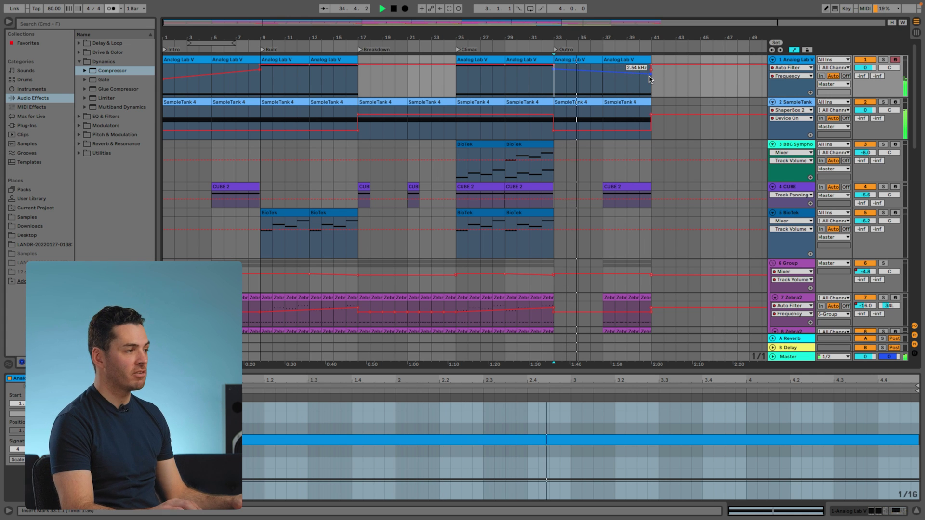
{"action": "scroll", "coordinate": [801, 88], "scroll_direction": "down", "scroll_amount": 5}
{"action": "key", "text": "space"}
- Move the Outro clips of both Zebra2 tracks to bar 33 and slope their filter Frequency automation down towards bar 37
{"action": "left_click_drag", "start_coordinate": [626, 136], "coordinate": [599, 167]}
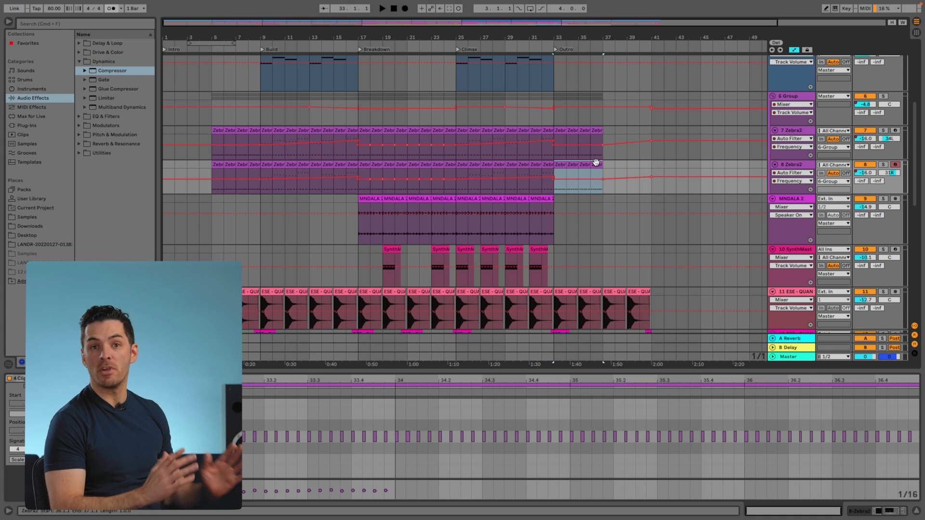
{"action": "scroll", "coordinate": [599, 167], "scroll_direction": "down", "scroll_amount": 2}
{"action": "key", "text": "space"}
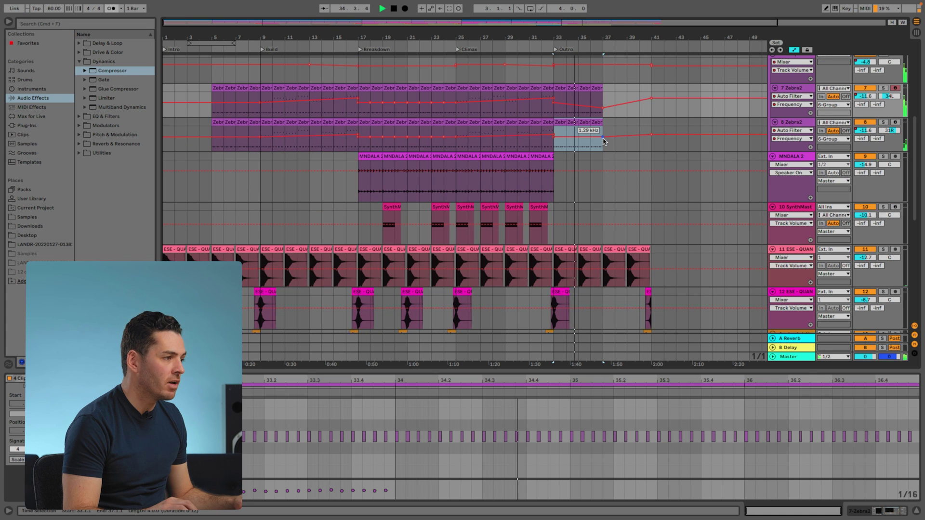
- Check the Quantum Boom clips in the second half of the Outro from bar 37 during playback
{"action": "scroll", "coordinate": [581, 156], "scroll_direction": "down", "scroll_amount": 4}
{"action": "left_click", "coordinate": [615, 154]}
{"action": "left_click", "coordinate": [582, 154]}
{"action": "left_click_drag", "start_coordinate": [630, 154], "coordinate": [651, 157]}
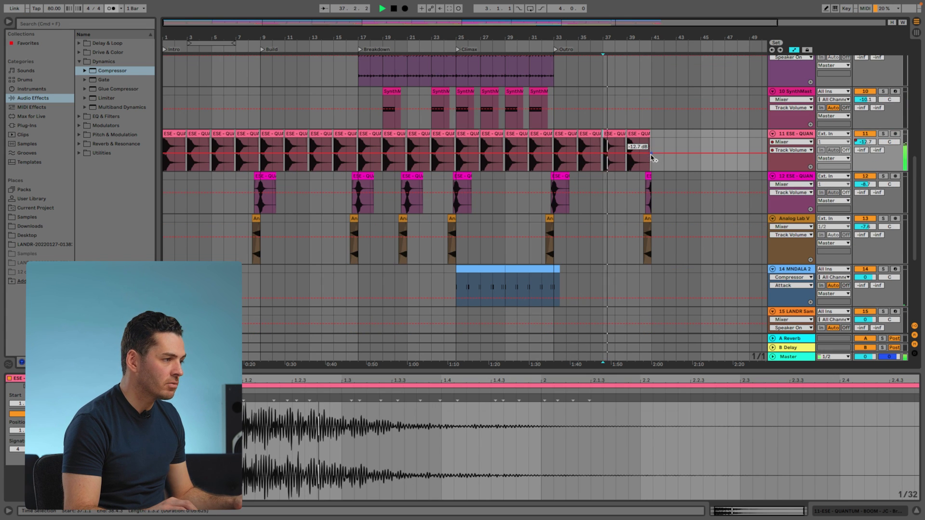
- Move the Outro's CUBE 2 clip from bar 37 towards the start of the Outro
{"action": "scroll", "coordinate": [578, 140], "scroll_direction": "up", "scroll_amount": 8}
{"action": "left_click", "coordinate": [592, 140]}
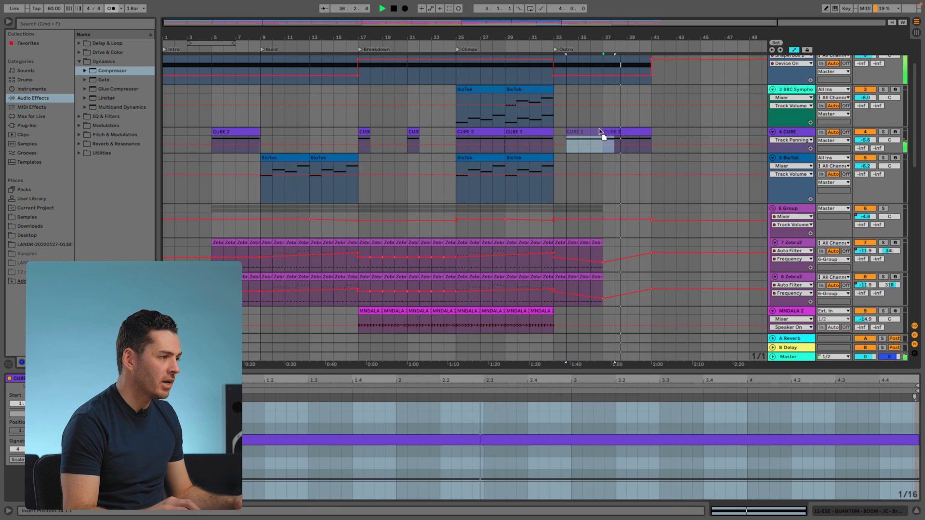